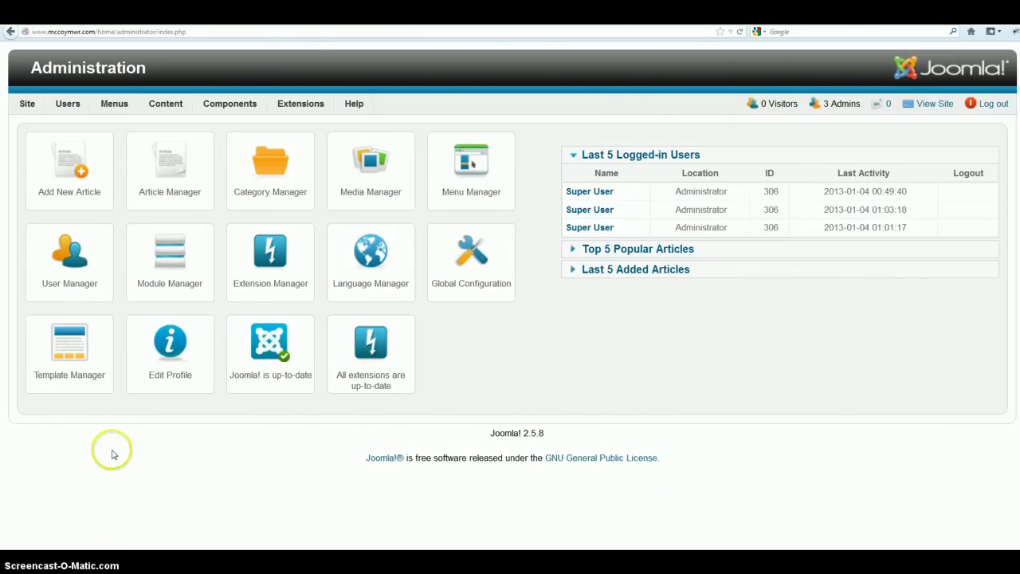
Open the slide list of the DJ-ImageSlider component.
mouse_move(221, 110)
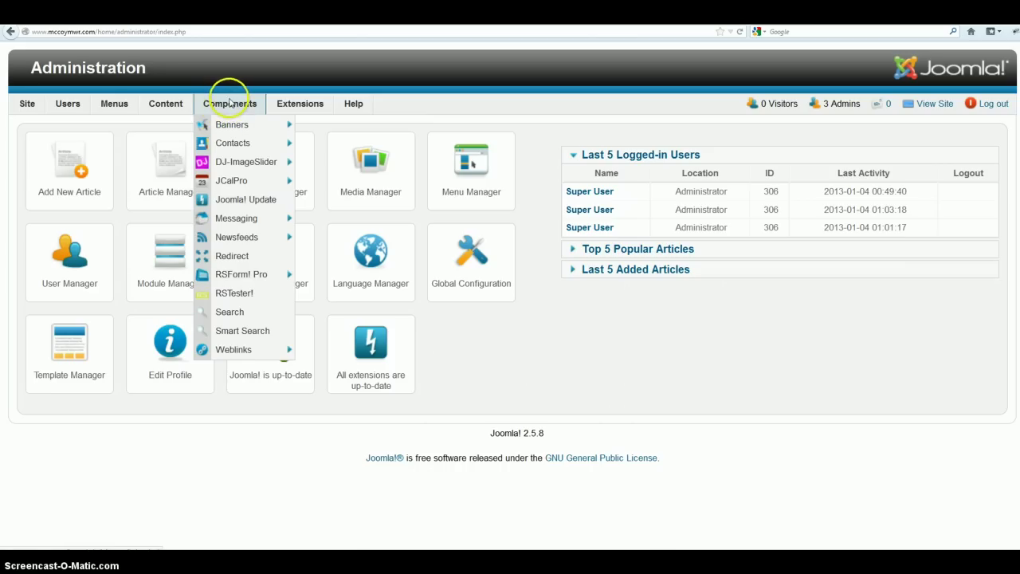
mouse_move(229, 166)
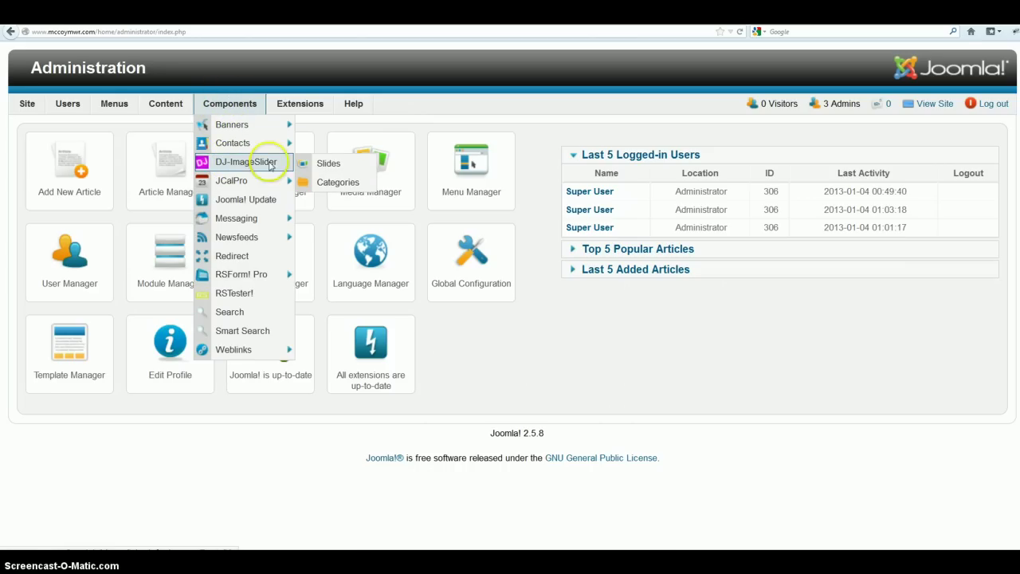
left_click(312, 164)
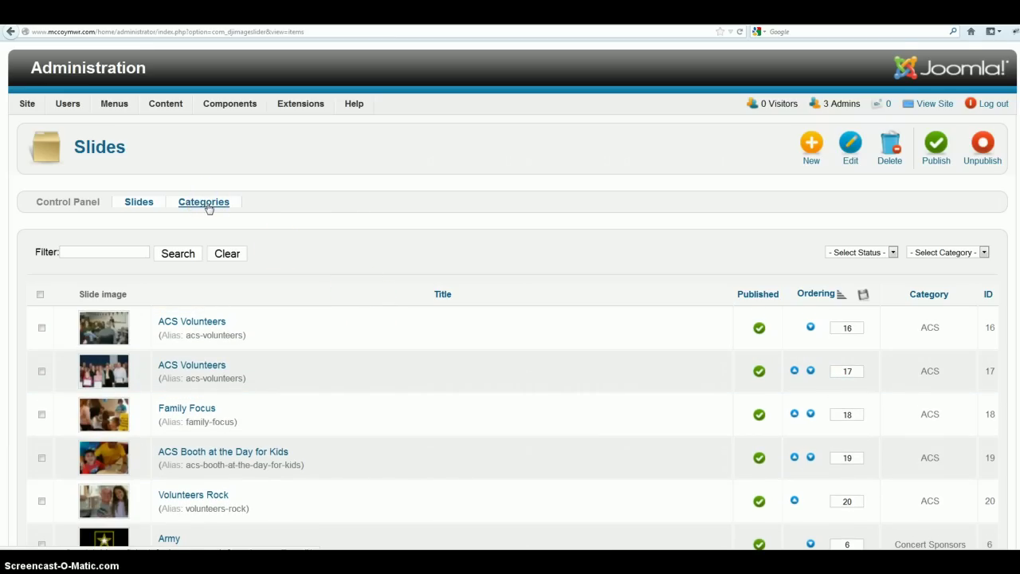
Examine the categories available for filtering the slide list without applying a filter.
left_click(922, 252)
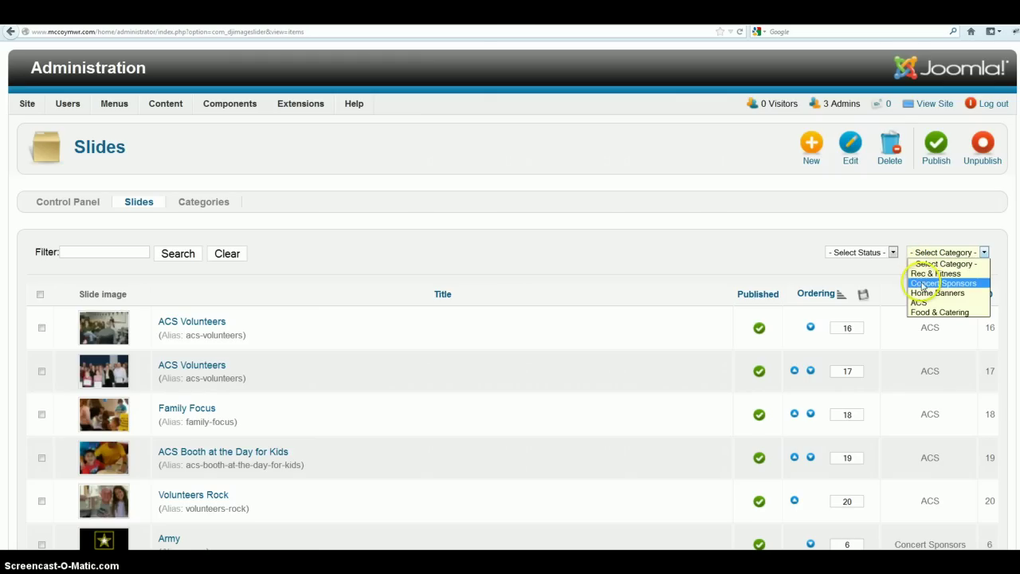
left_click(922, 285)
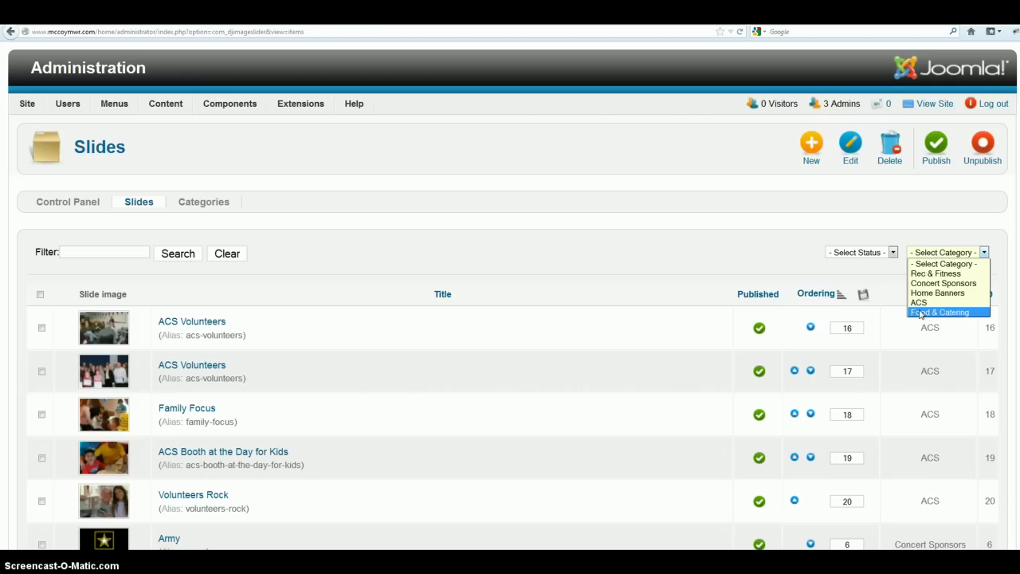
left_click(931, 303)
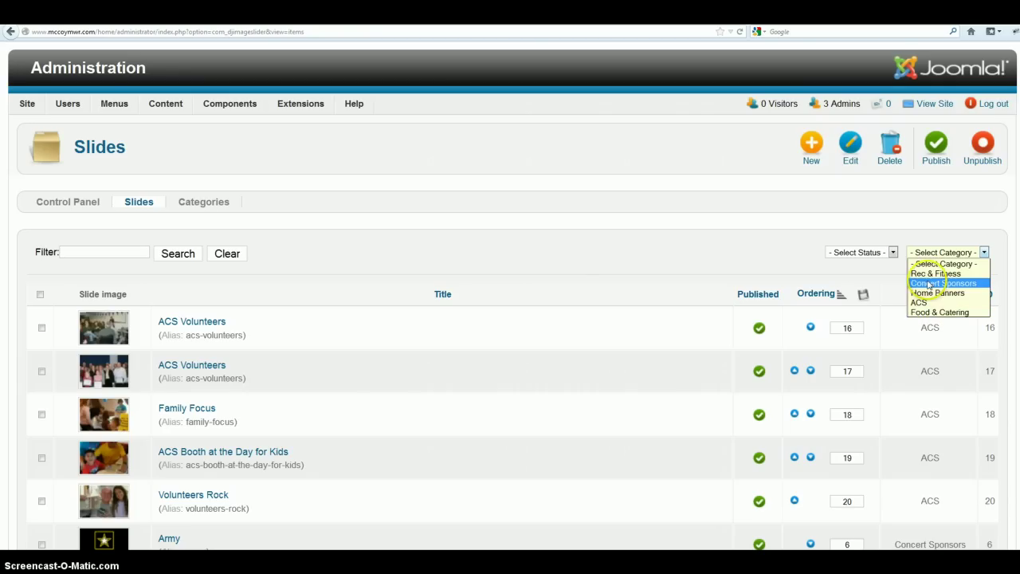
left_click(700, 264)
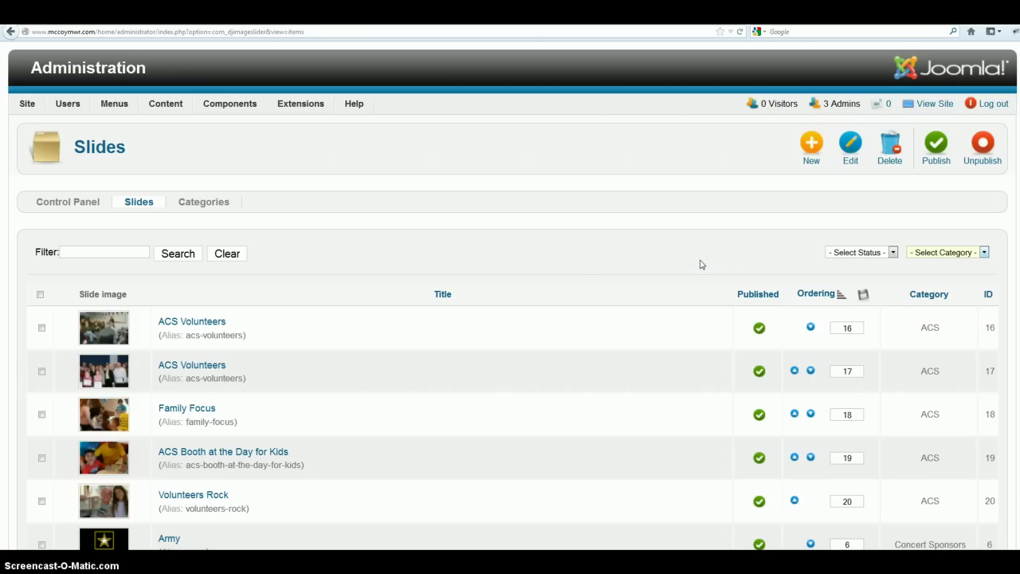
mouse_move(700, 263)
left_mouse_down()
mouse_move(596, 236)
mouse_move(558, 243)
left_mouse_up()
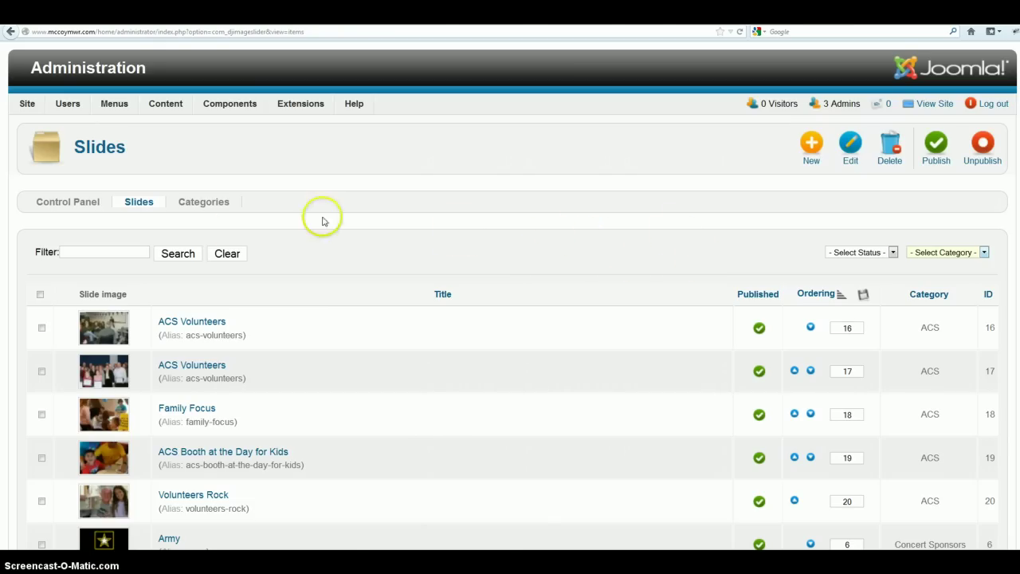
Create a new slide and give it the title "Rail Jam 2013".
left_click(808, 160)
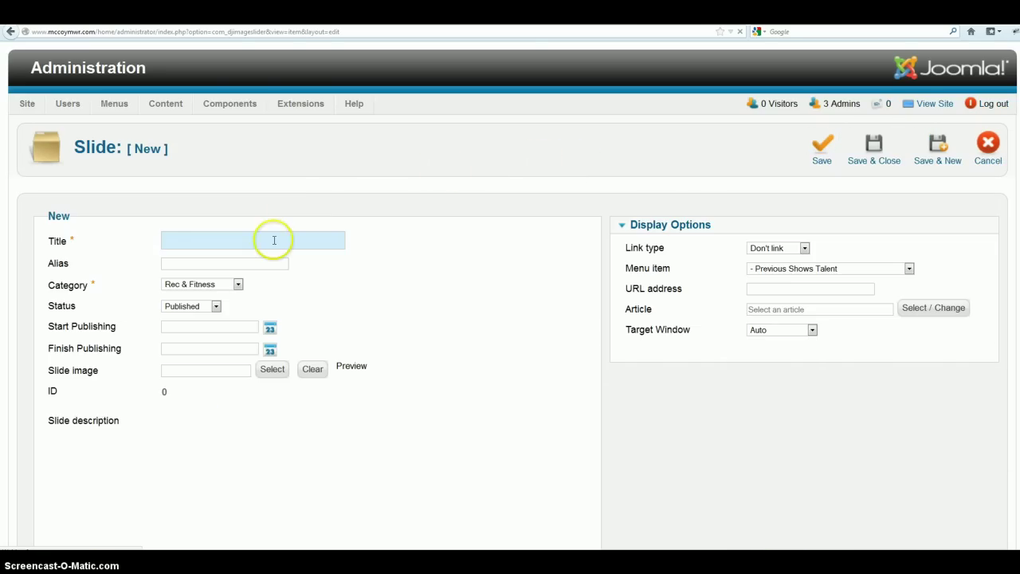
left_click(274, 240)
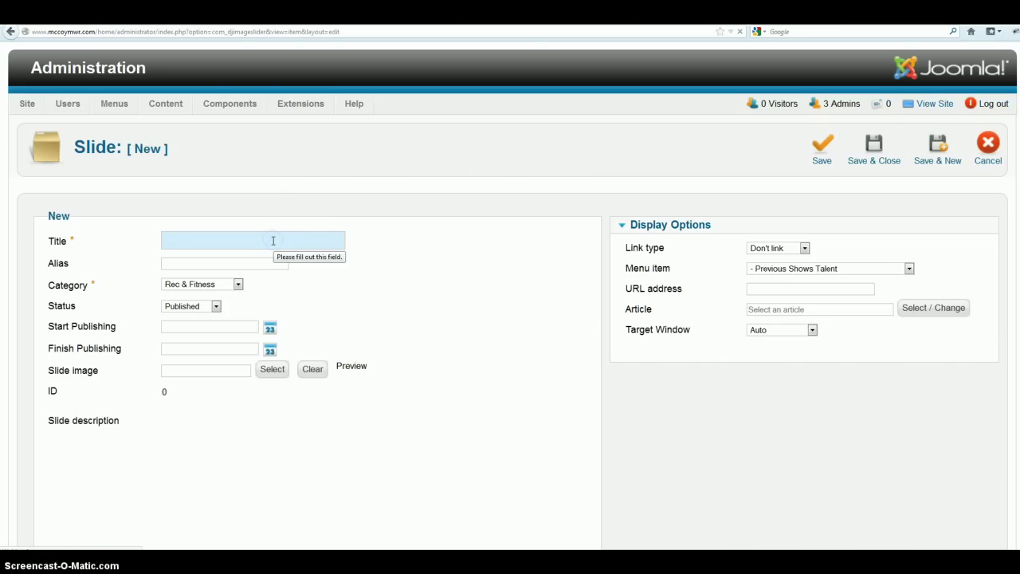
type("Rail")
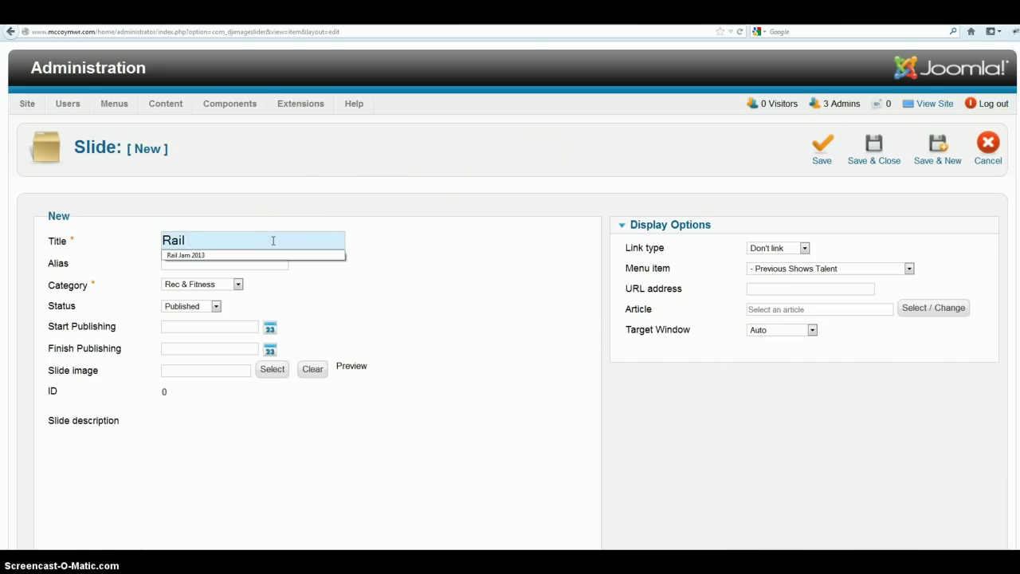
key("Down")
key("Tab")
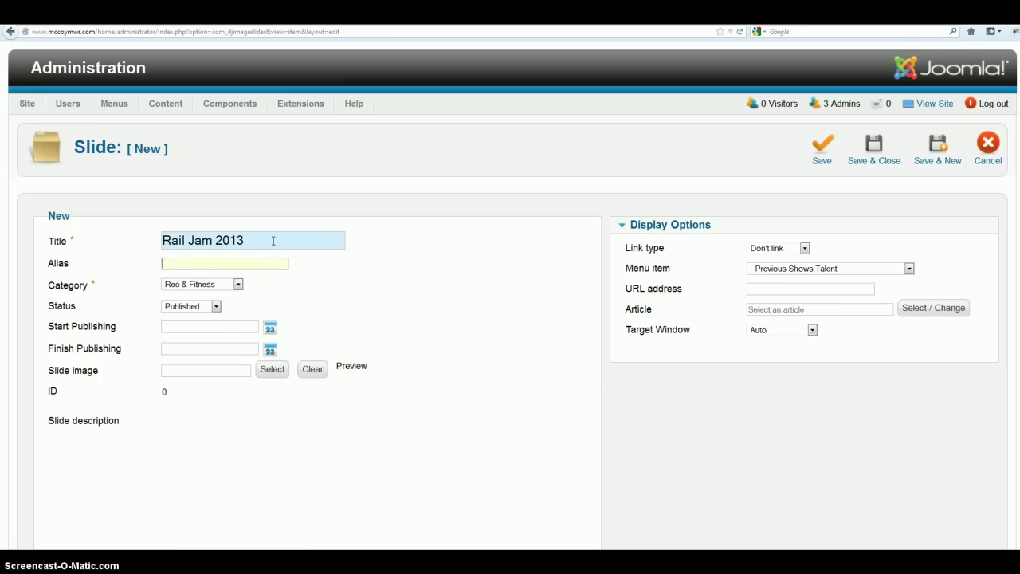
Assign the slide to the Home Banners category.
key("Tab")
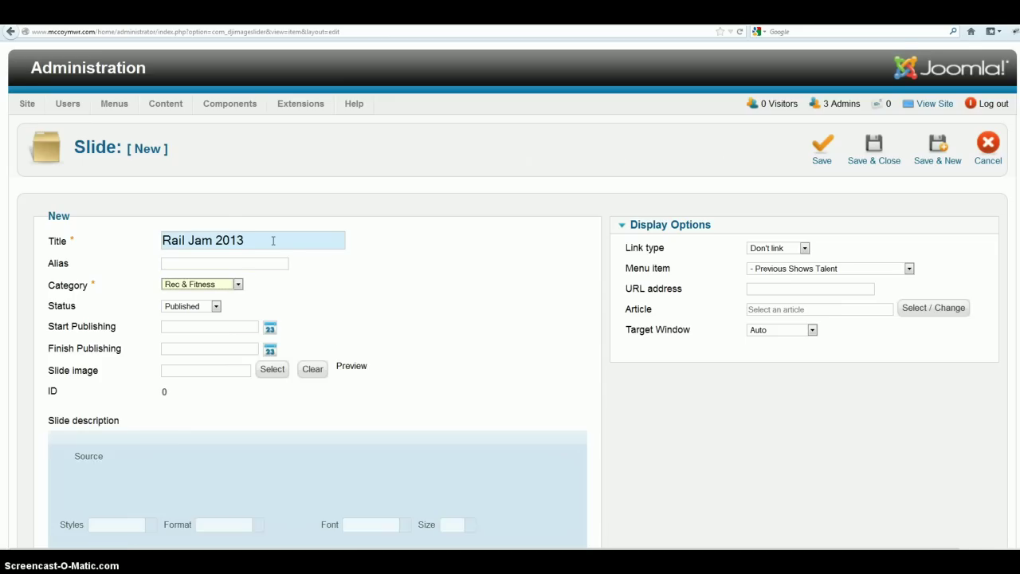
key("Up")
key("Up")
key("Tab")
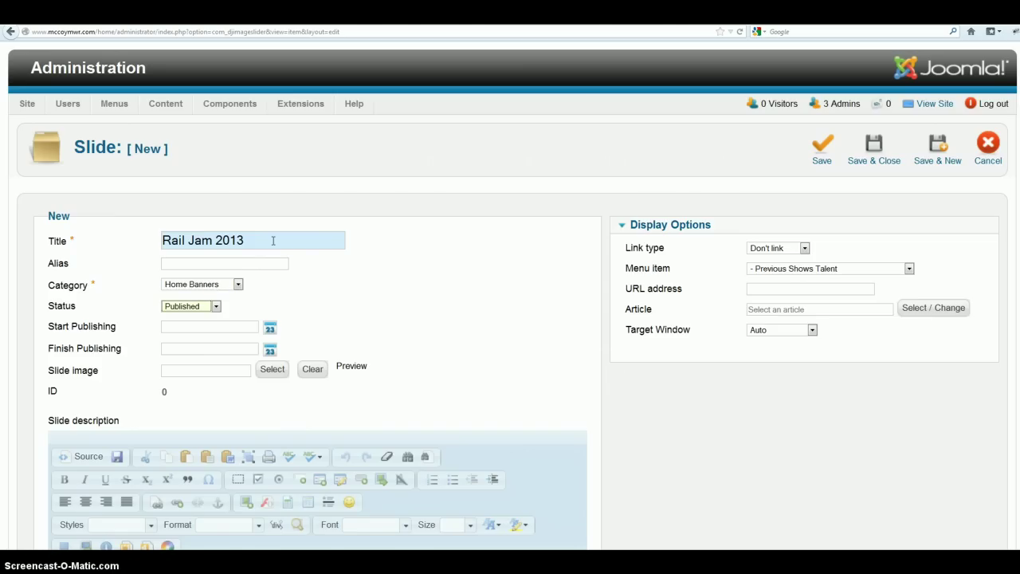
Set the slide's finish publishing date to January 20, 2013.
key("Tab")
key("Tab")
left_click(267, 263)
left_click(269, 349)
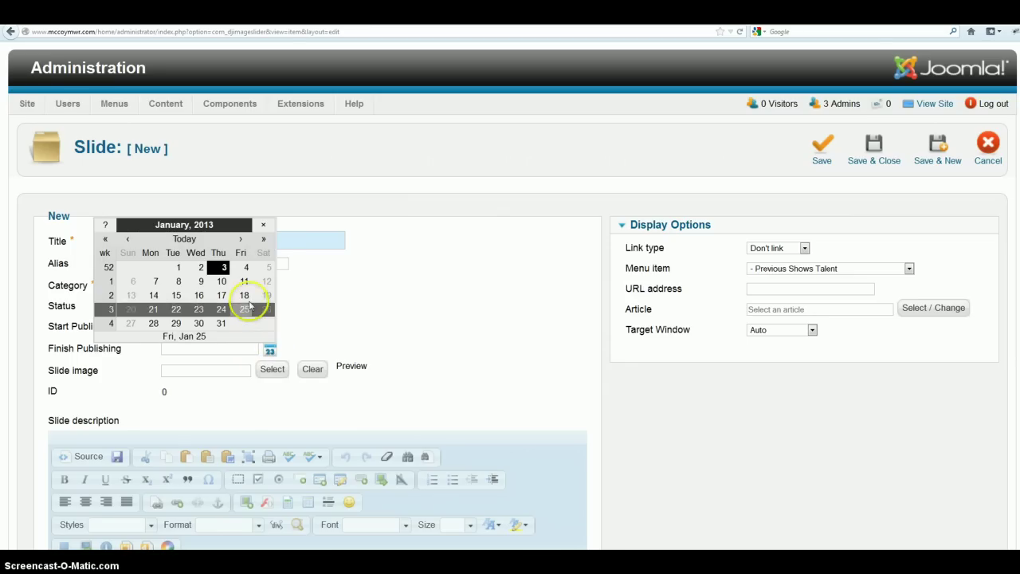
left_click(131, 316)
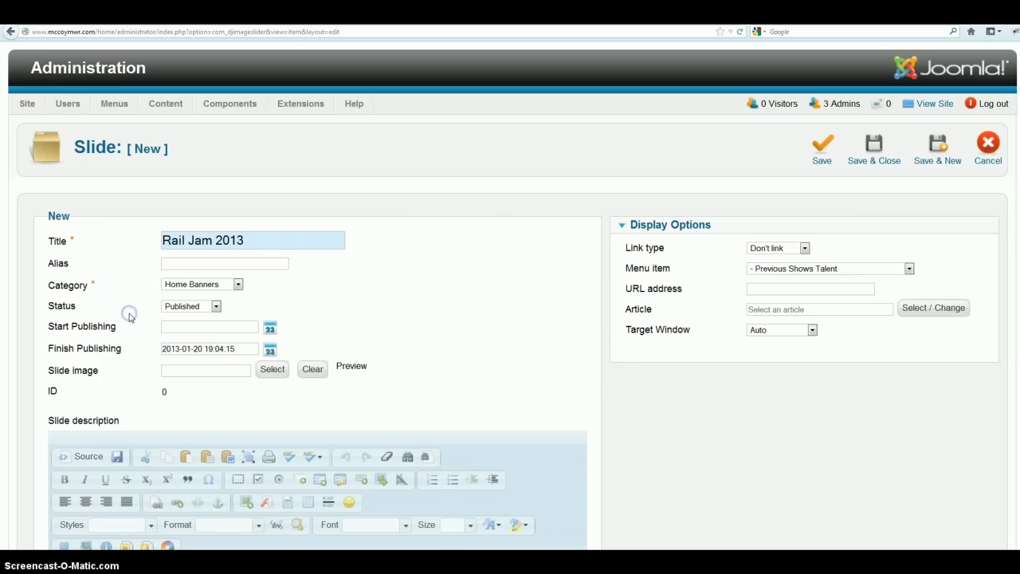
Start choosing the slide image and go to the banners/HomePage image directory.
left_click(275, 373)
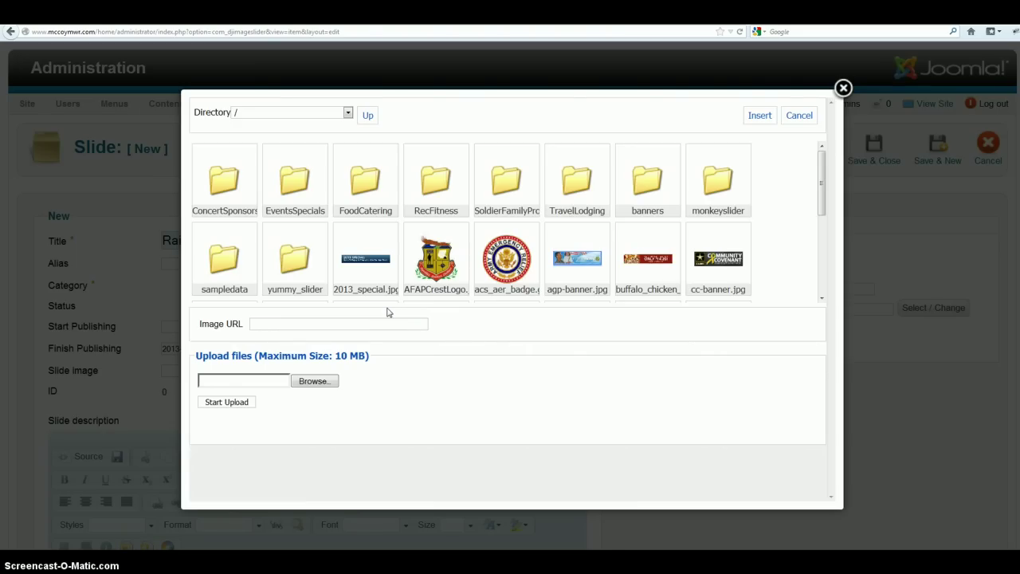
left_click(645, 200)
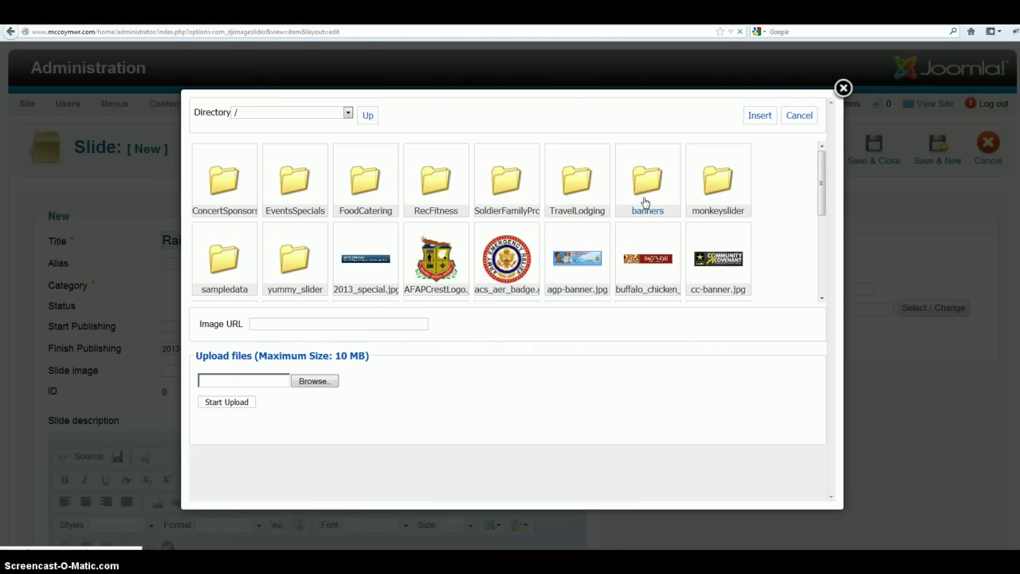
left_click(233, 198)
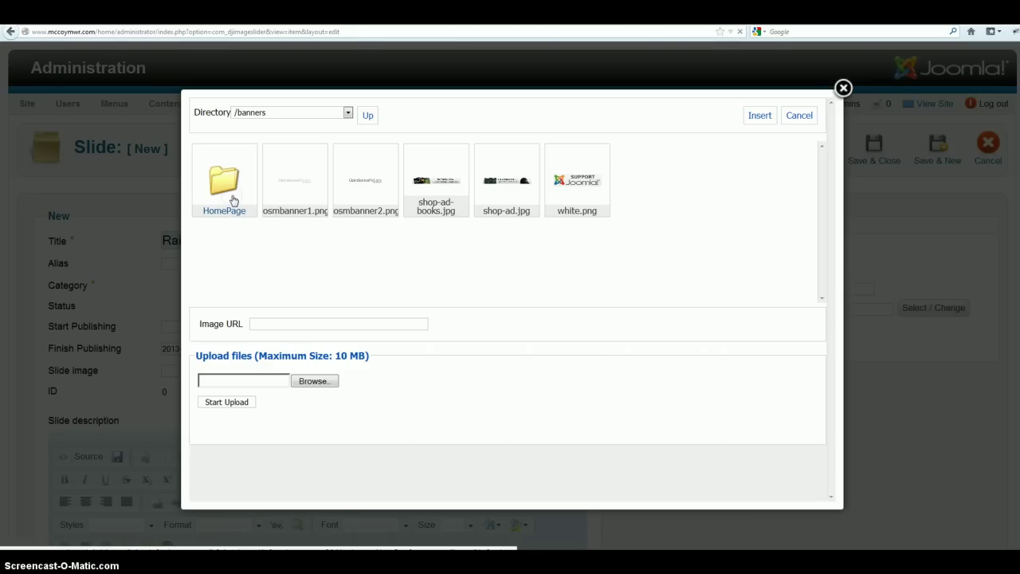
left_click(257, 204)
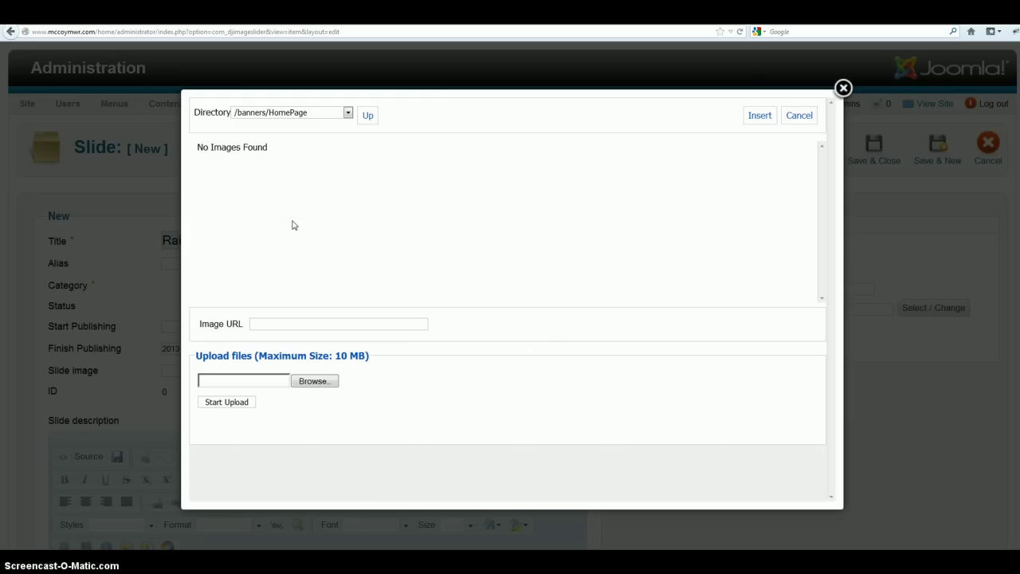
Upload the Rail Jam JPEG to the HomePage folder and insert it as the slide image.
left_click(313, 382)
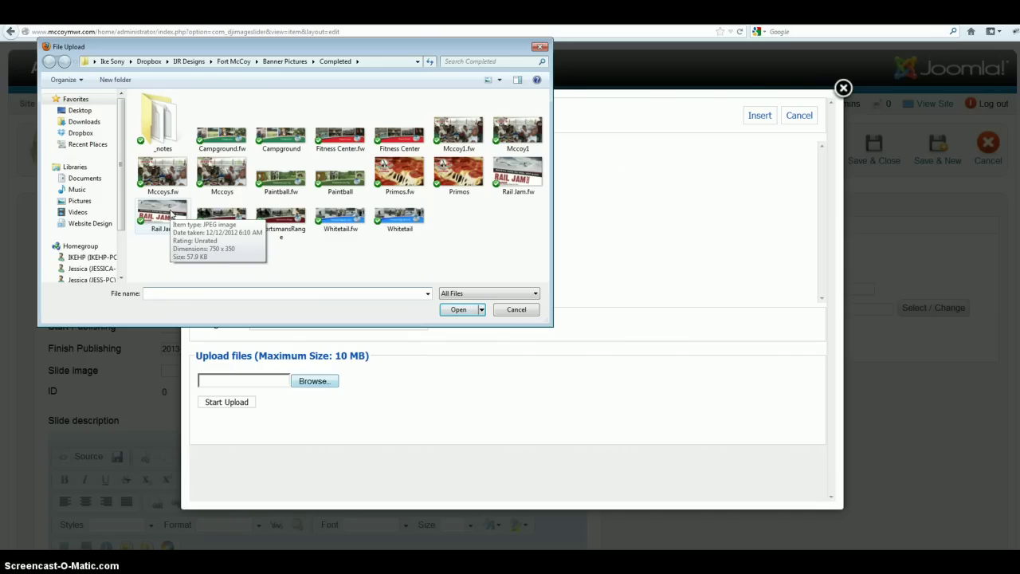
double_click(170, 214)
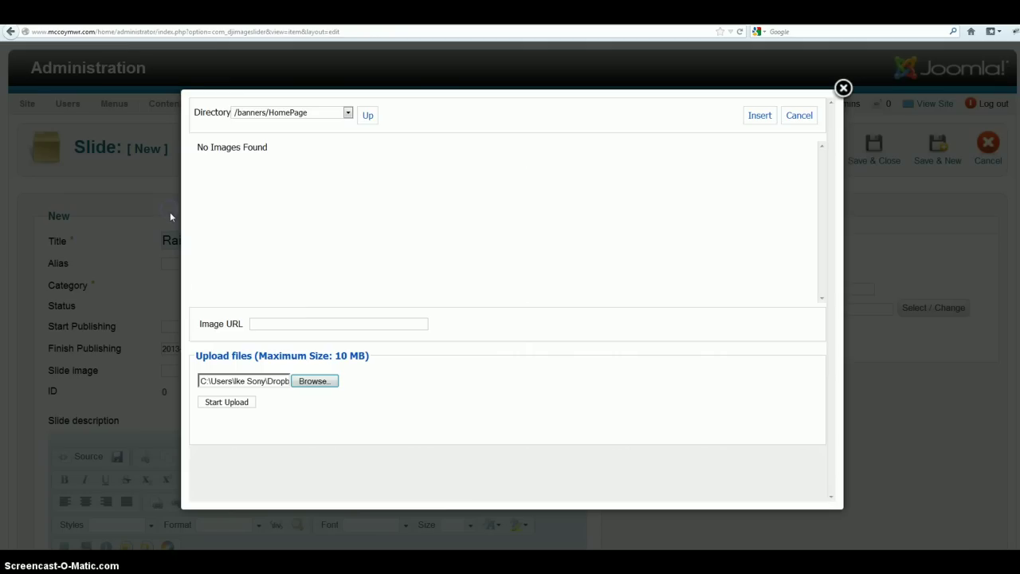
left_click(241, 402)
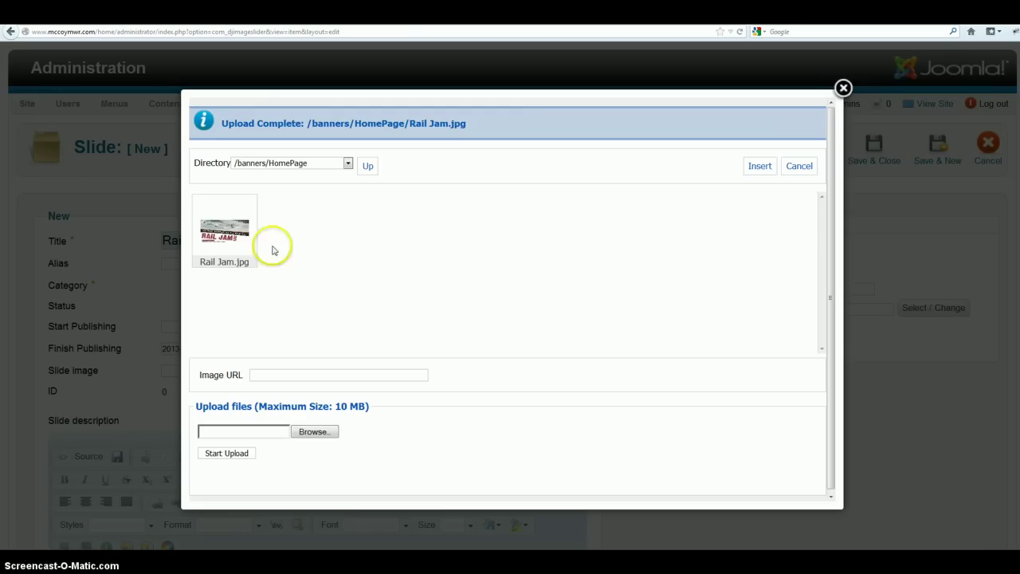
left_click(229, 239)
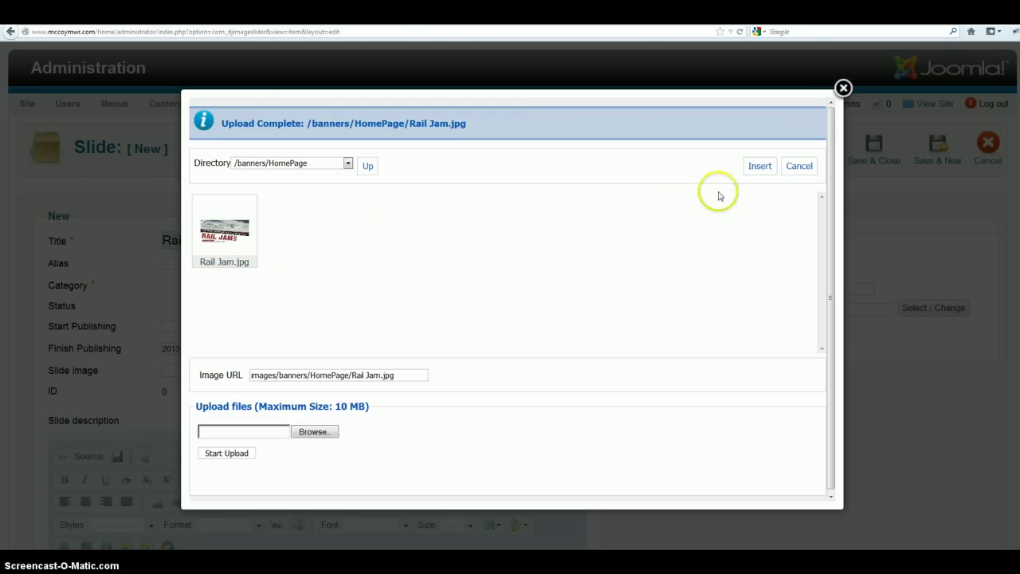
left_click(761, 167)
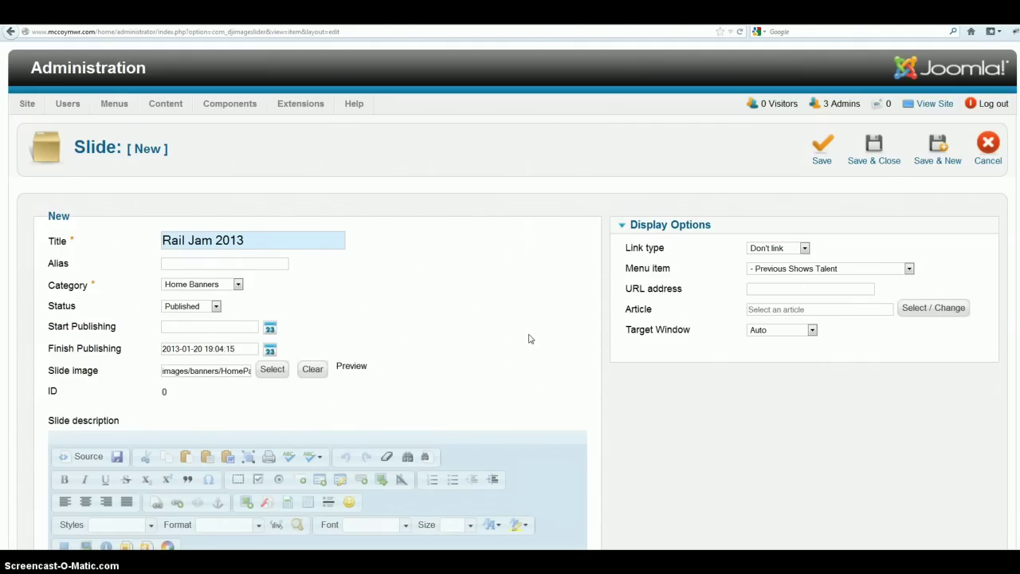
Set the slide's link type to Menu item and browse the menu items it can link to.
left_click(780, 250)
left_click(780, 269)
left_click(780, 271)
scroll(781, 375, "down", 5)
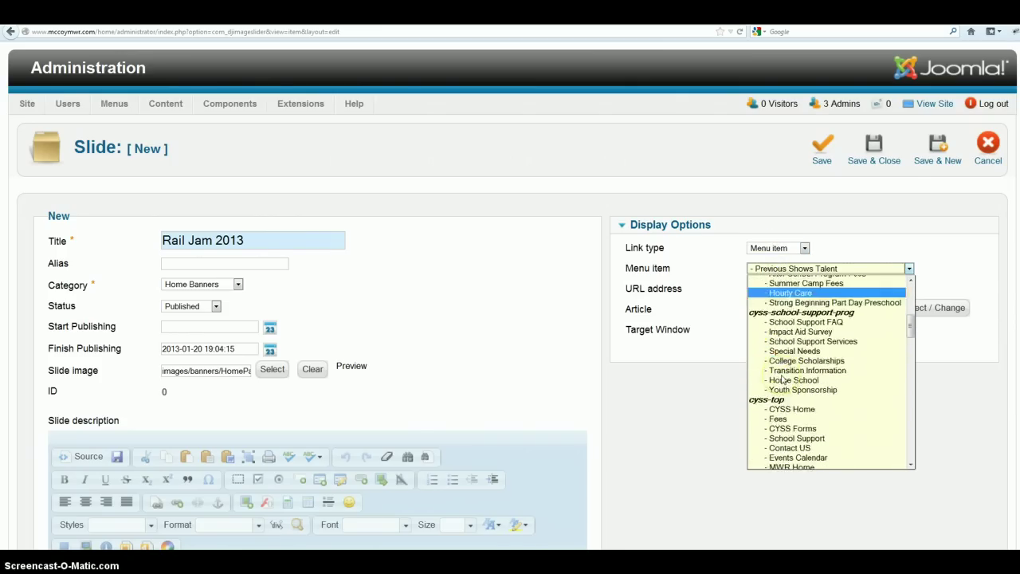
scroll(782, 380, "down", 12)
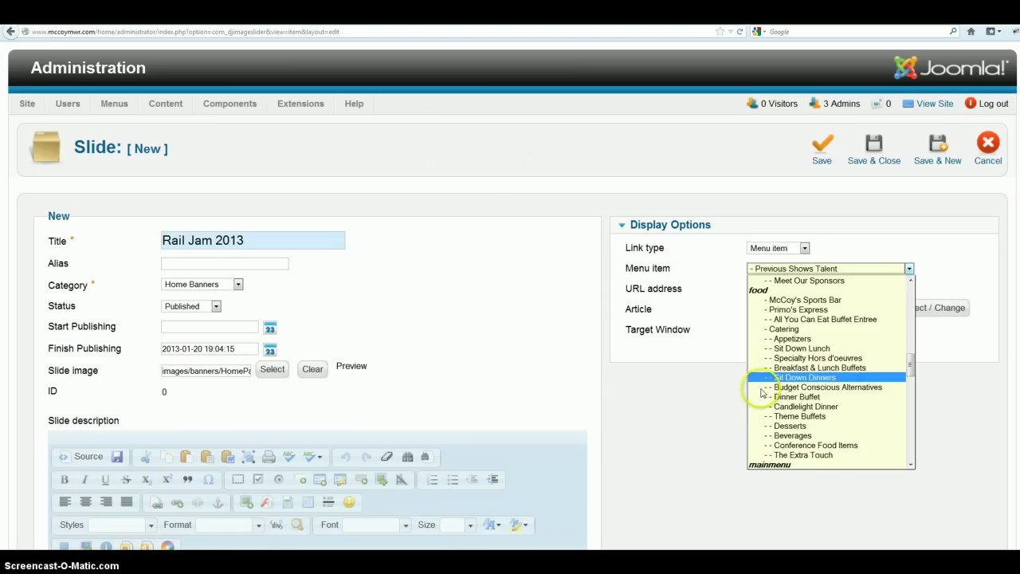
left_click(723, 410)
Set the slide's link type to URL address and review the target window choices.
left_click(771, 247)
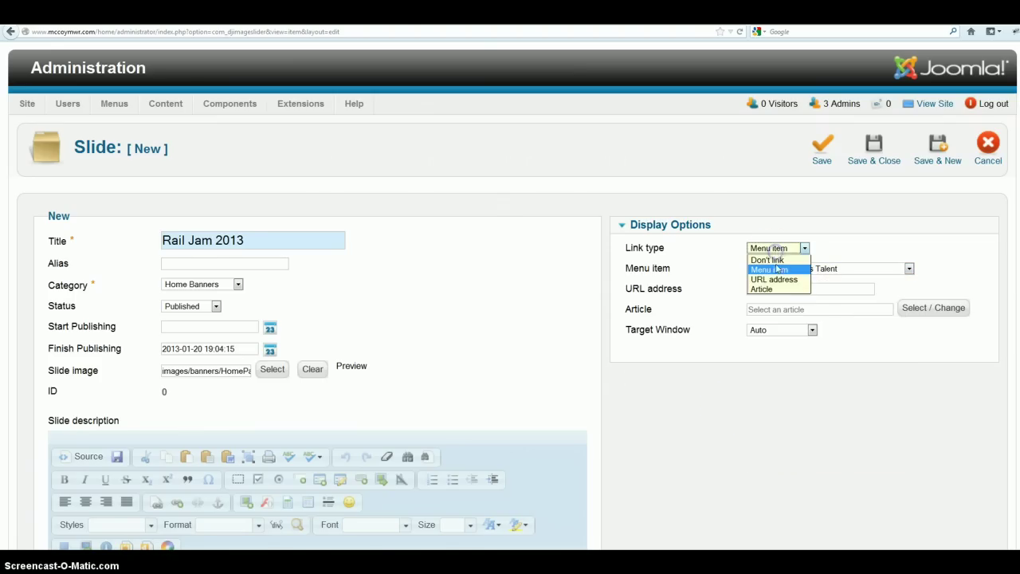
left_click(779, 280)
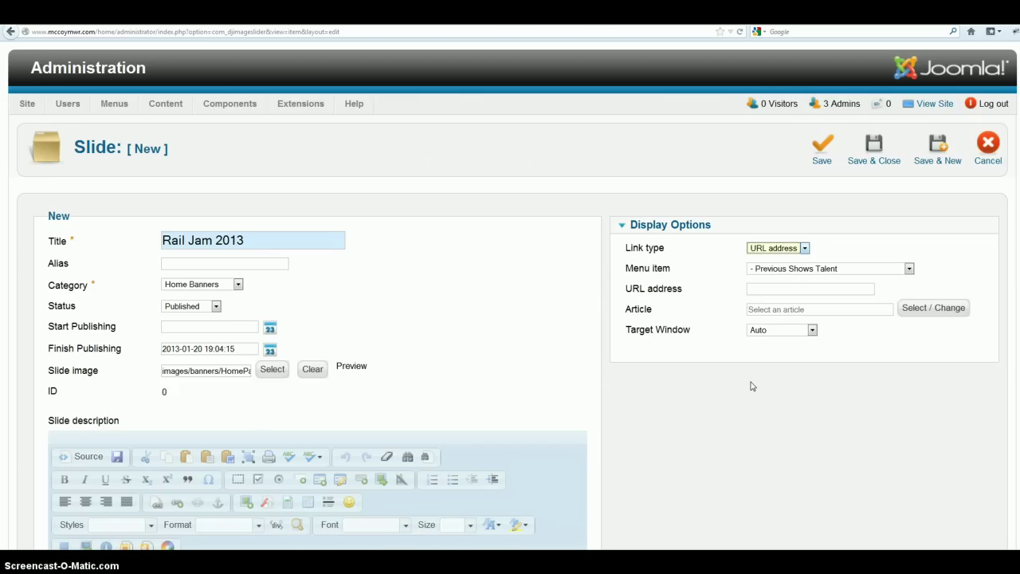
left_click(790, 290)
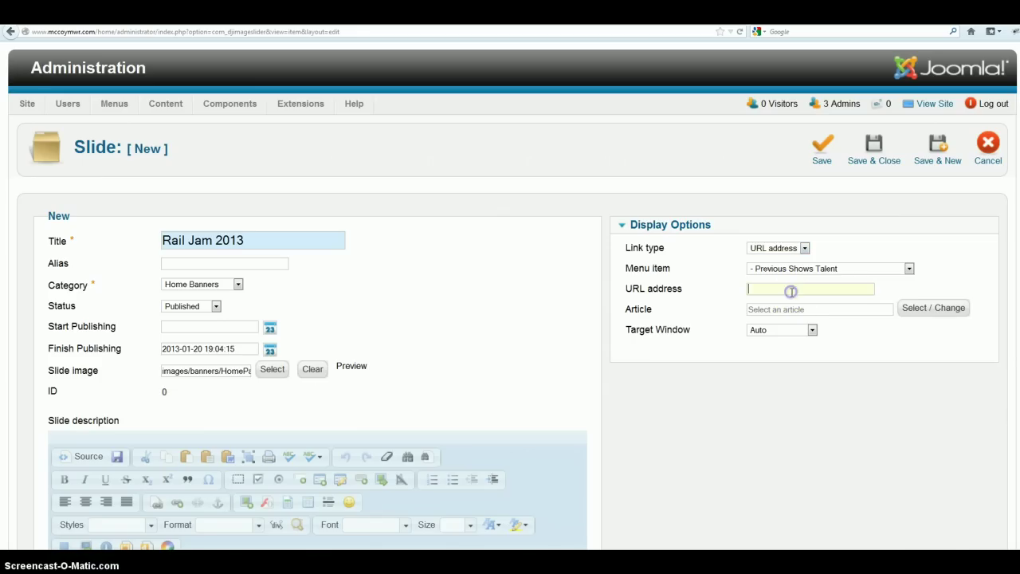
left_click(784, 330)
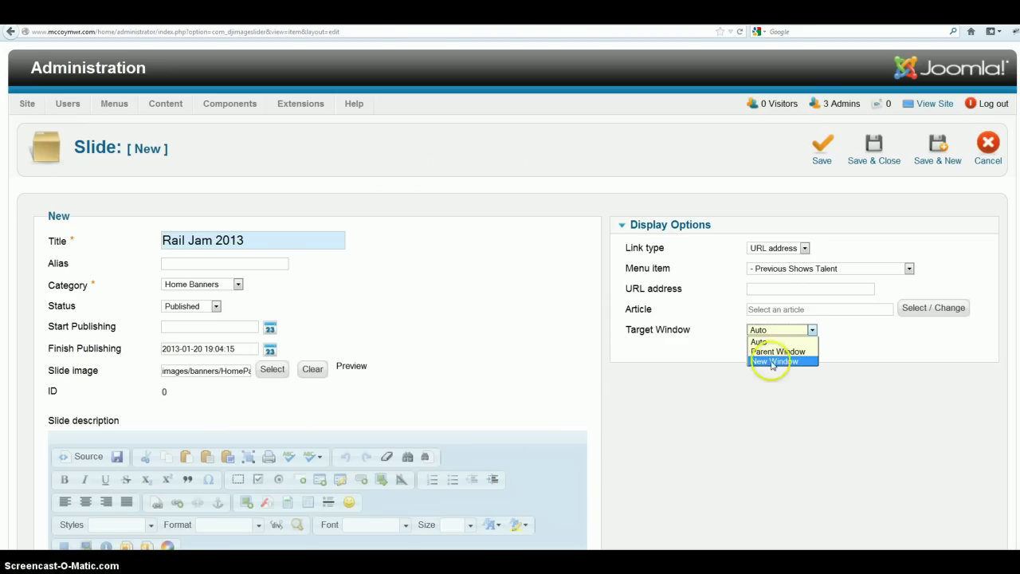
left_click(690, 379)
Set the slide's link type to Article and view the selectable articles without choosing one.
left_click(768, 249)
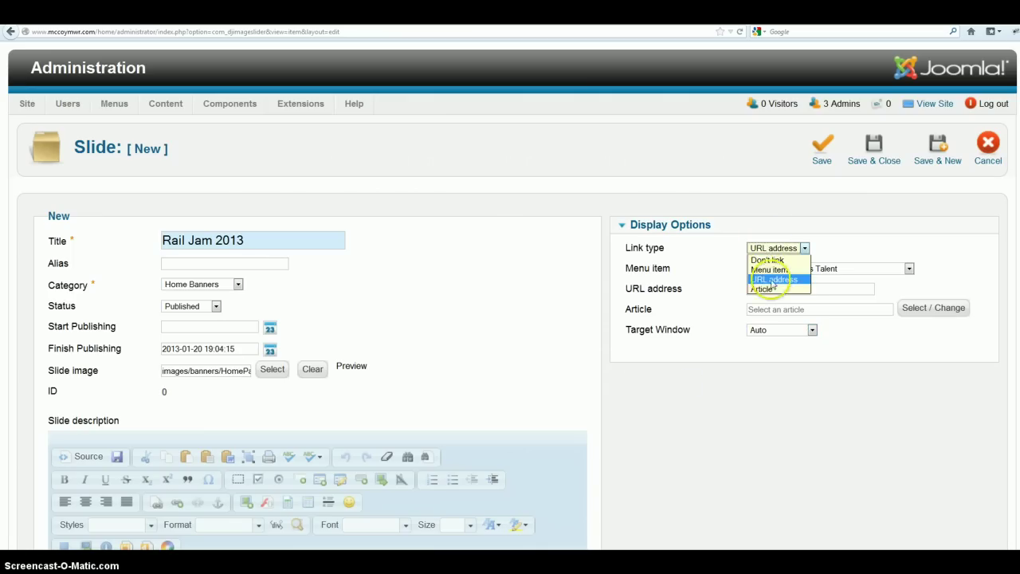
left_click(768, 290)
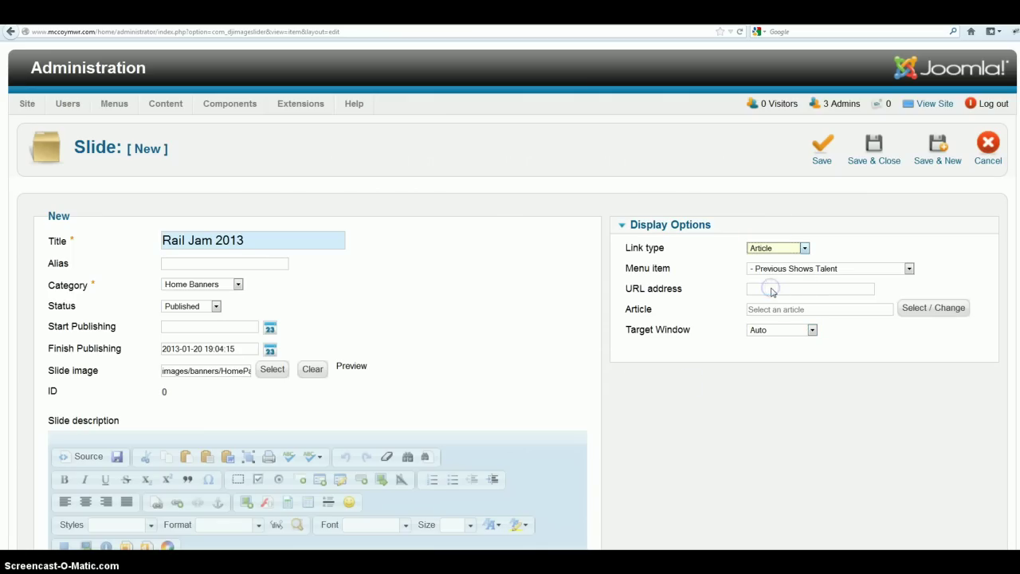
left_click(922, 306)
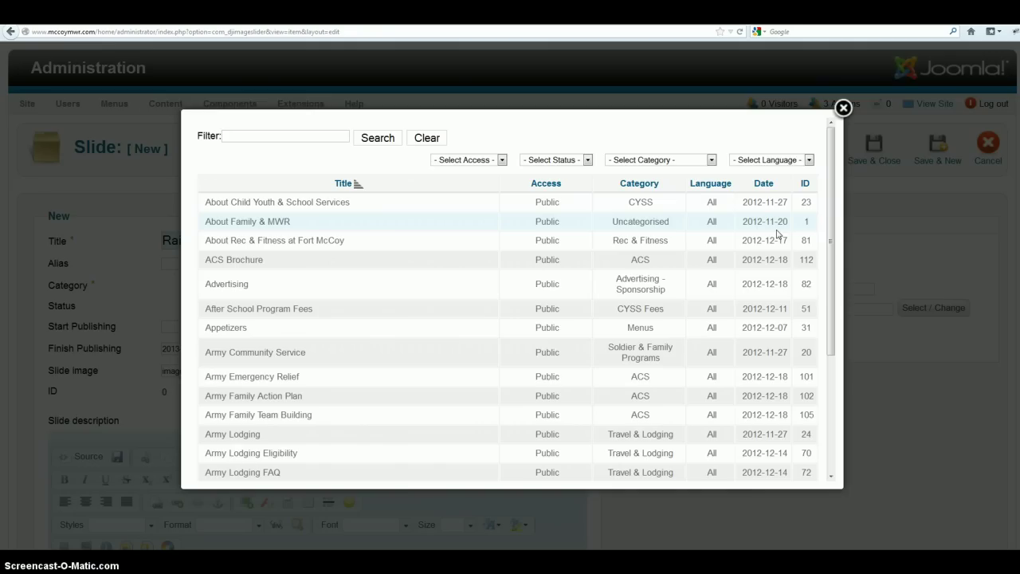
left_click(843, 107)
left_click(745, 425)
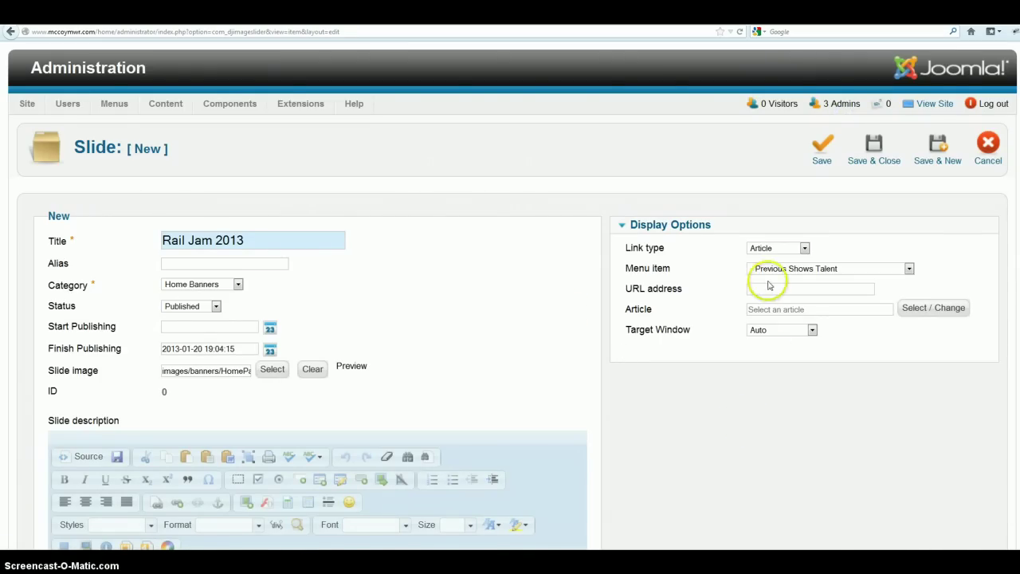
Set the slide's link type to Don't link, then save and close the slide.
left_click(771, 250)
left_click(771, 258)
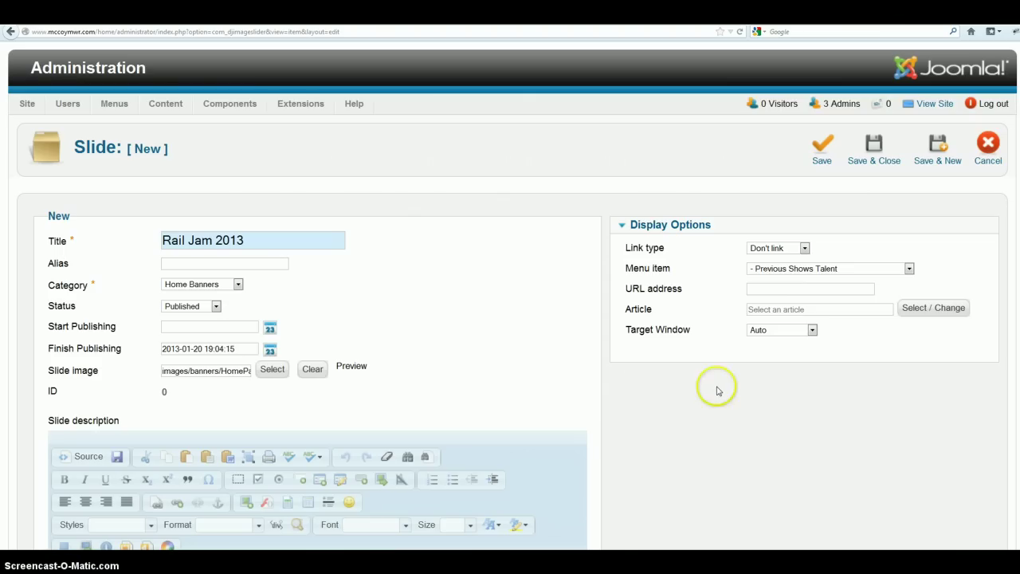
left_click(866, 160)
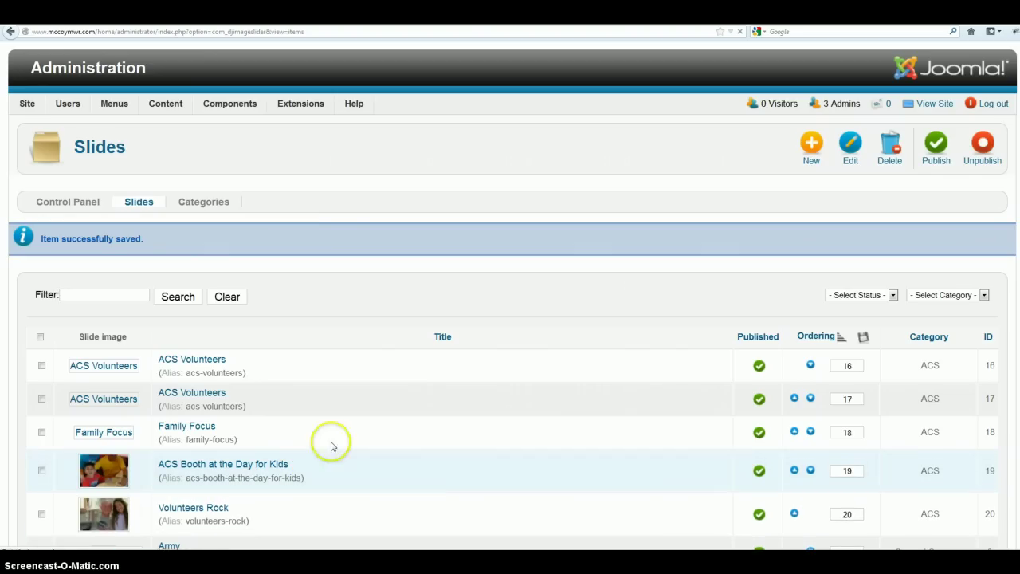
Review the saved slides, then reload the public site's home page and check its image slider for the new slide.
scroll(360, 376, "down", 8)
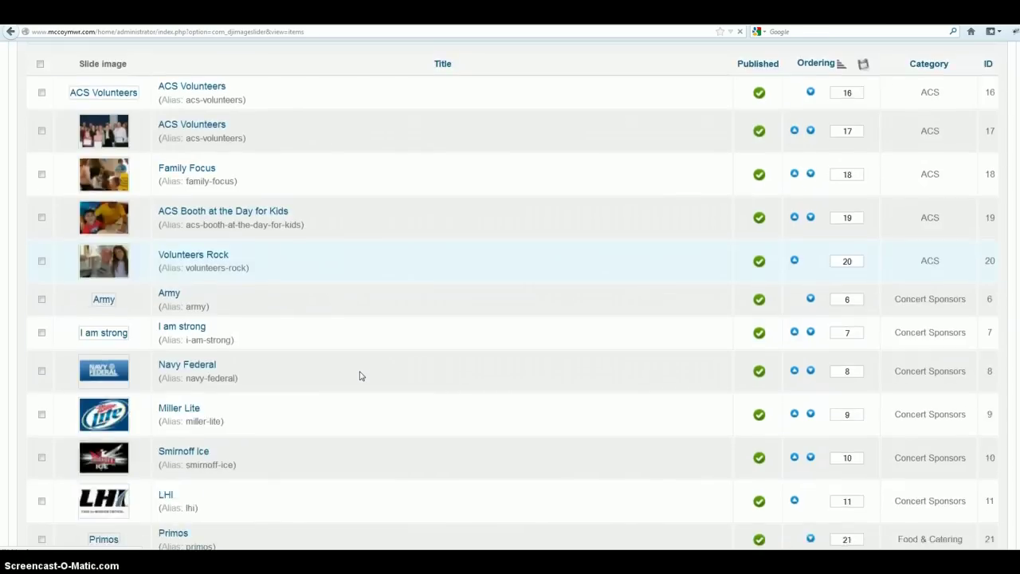
scroll(360, 375, "down", 3)
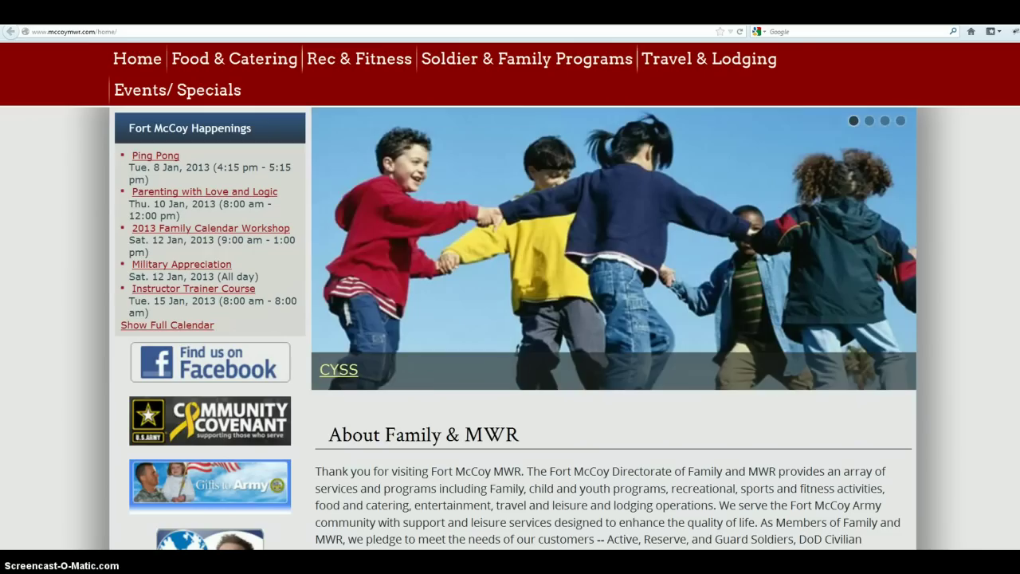
scroll(64, 194, "up", 4)
left_click(137, 231)
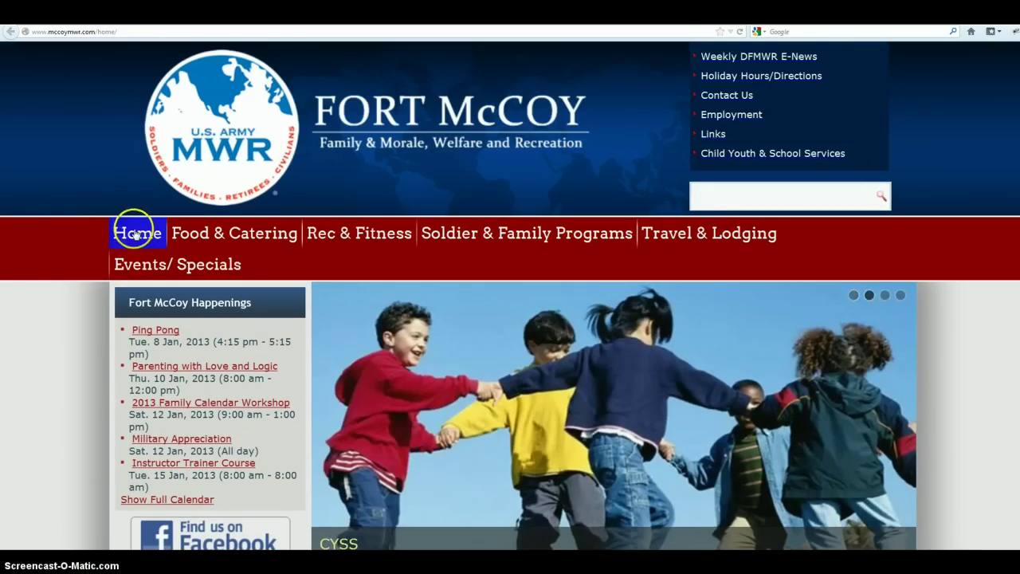
left_click(81, 315)
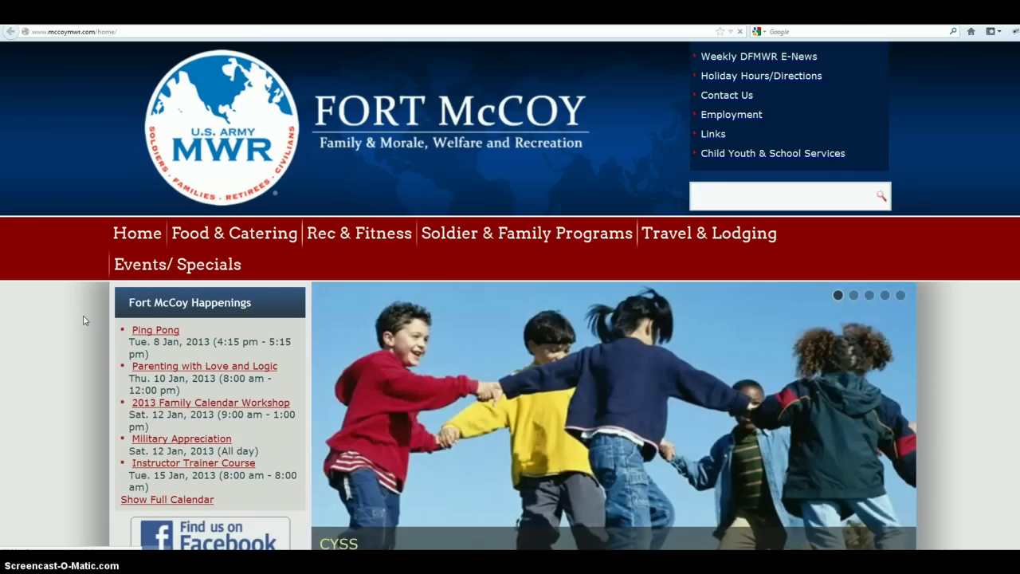
mouse_move(757, 371)
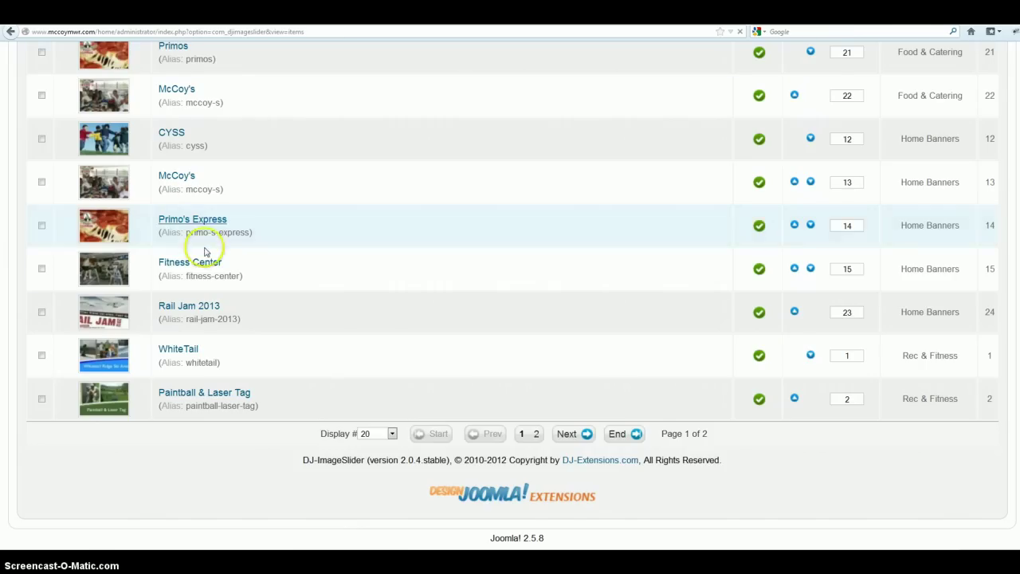
Clear the site cache from the administration maintenance tools by selecting and deleting all cache groups.
scroll(203, 271, "up", 15)
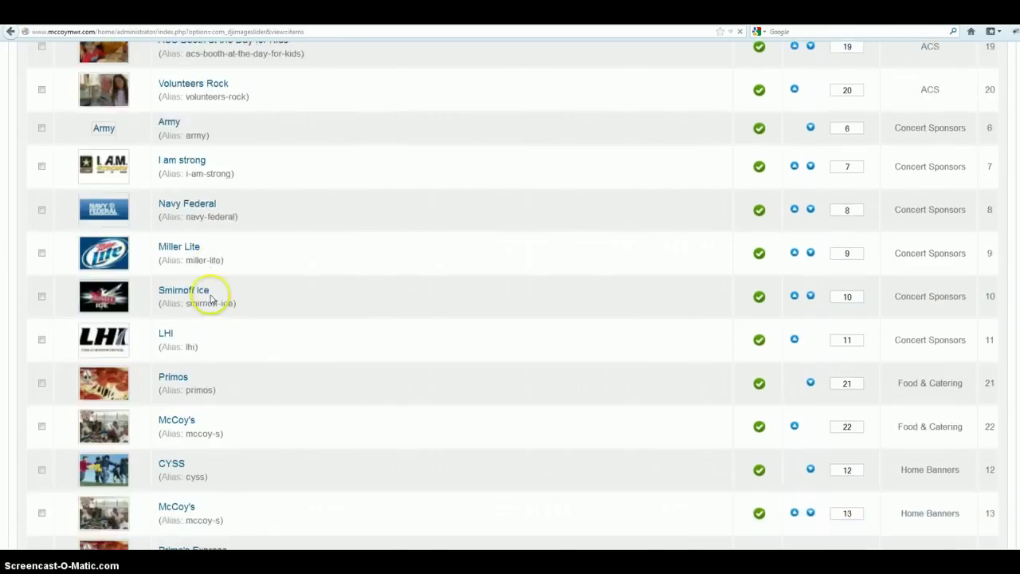
mouse_move(27, 105)
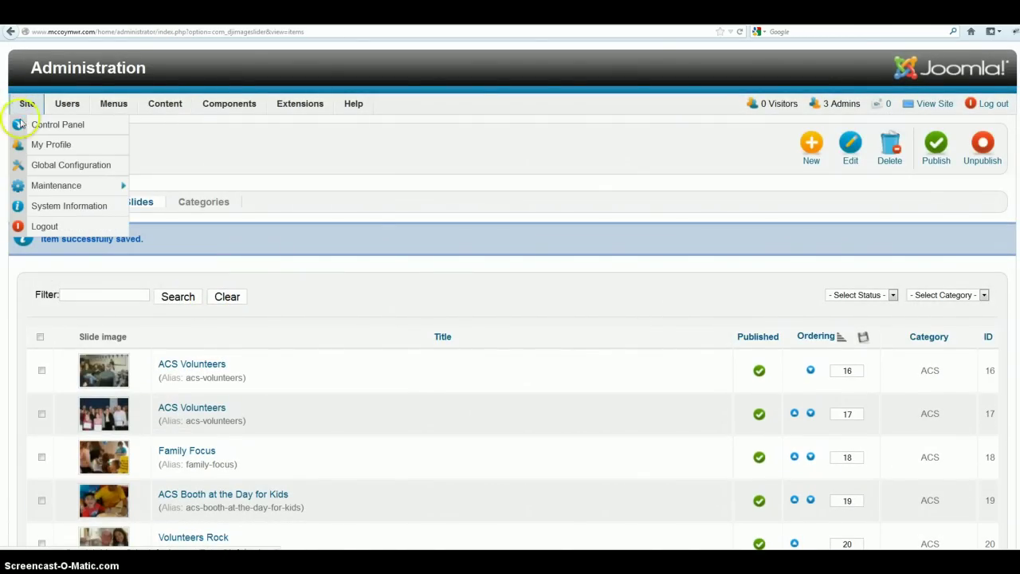
mouse_move(36, 181)
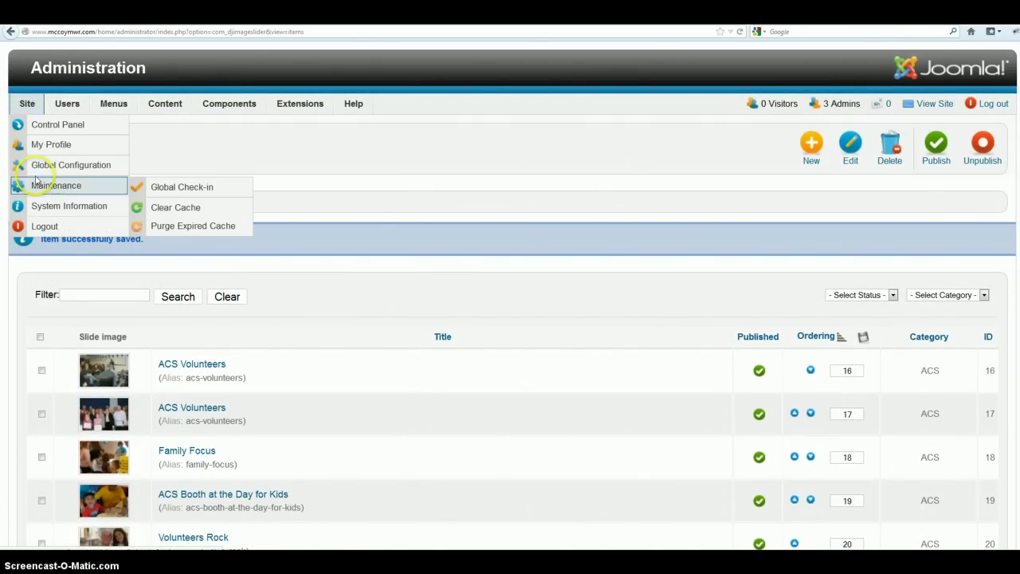
left_click(160, 207)
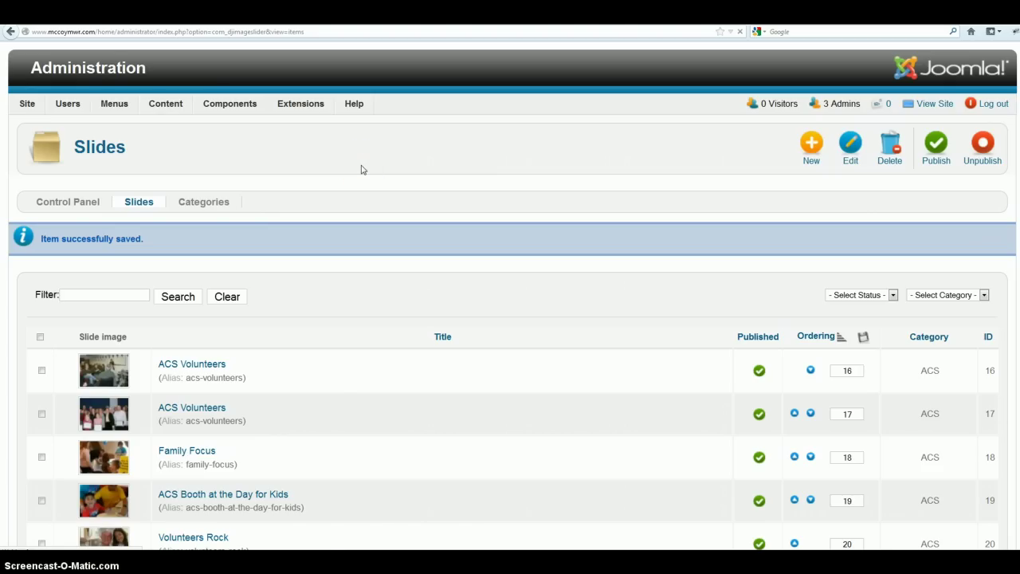
left_click(27, 103)
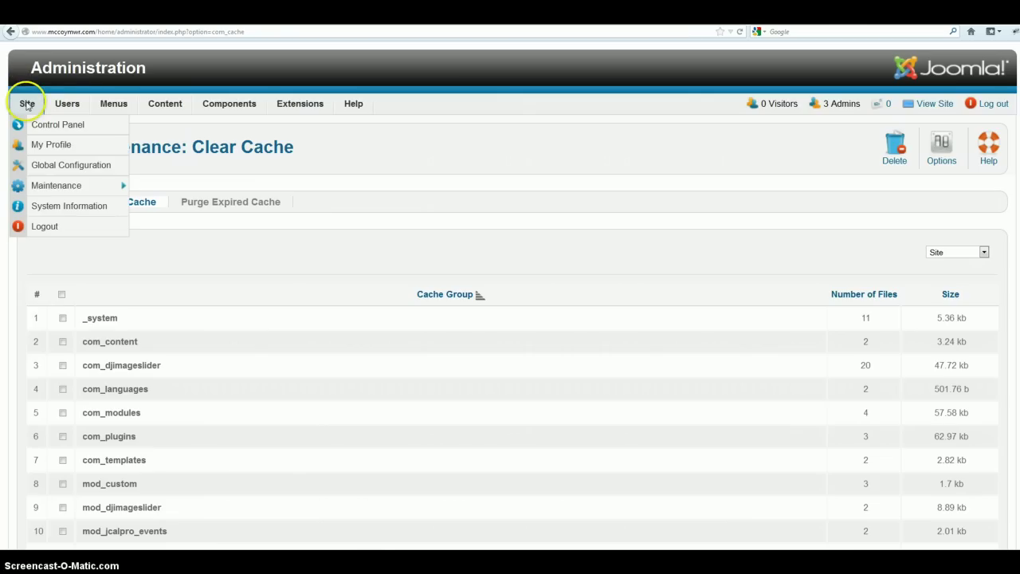
mouse_move(68, 185)
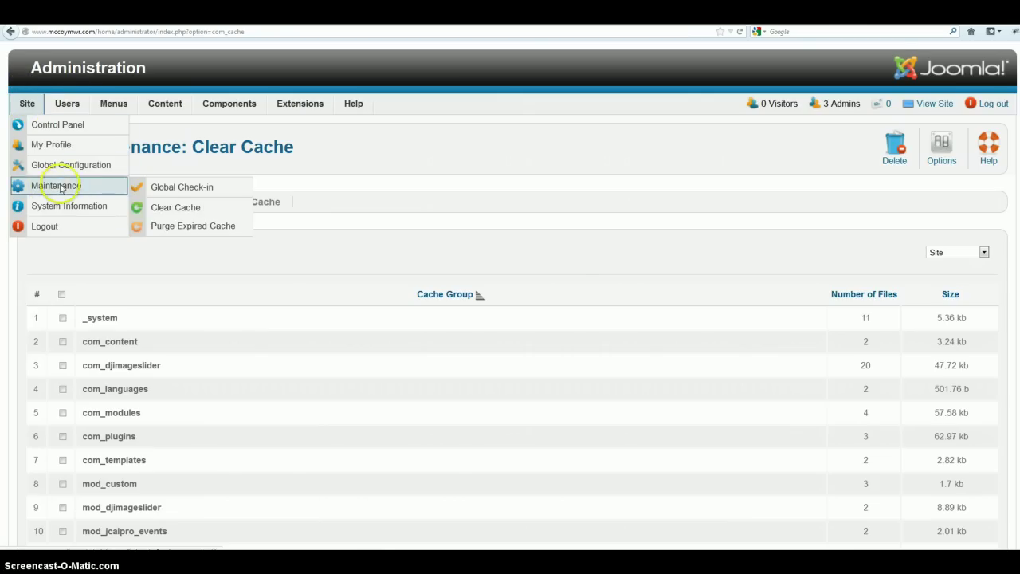
left_click(142, 209)
left_click(62, 294)
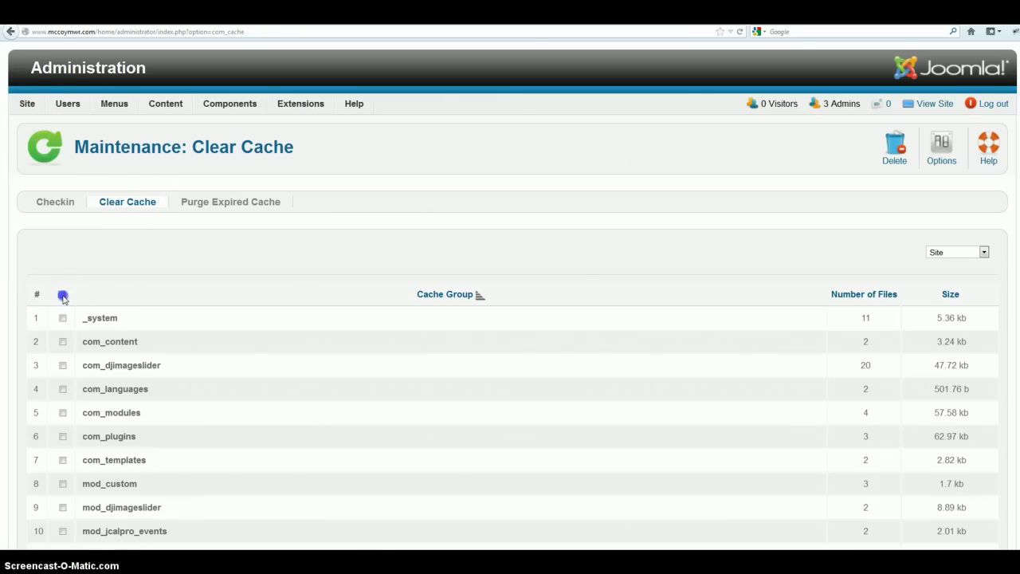
left_click(893, 147)
left_click(648, 162)
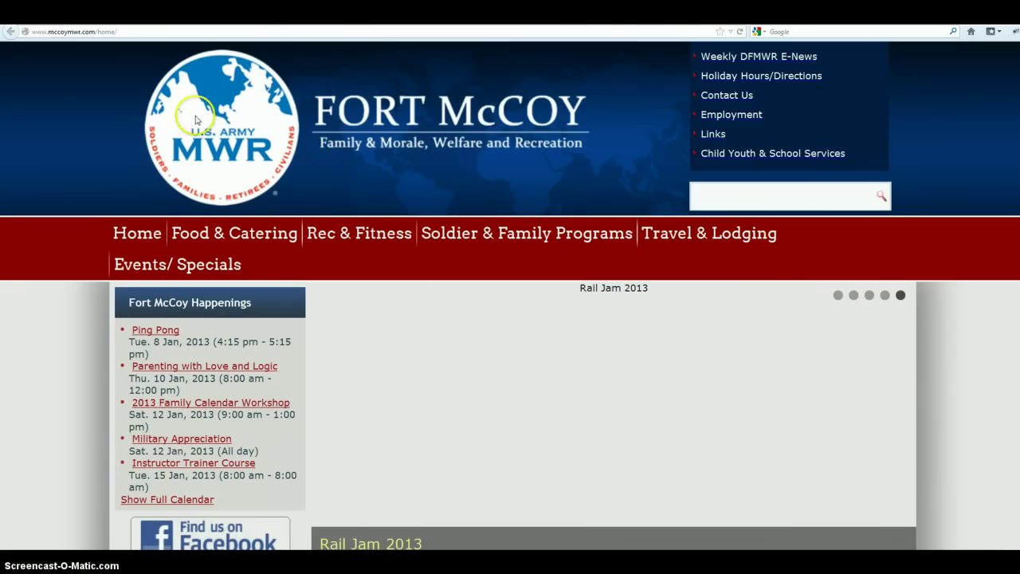
Reload the public home page and show the last slide in the image slider.
left_click(188, 206)
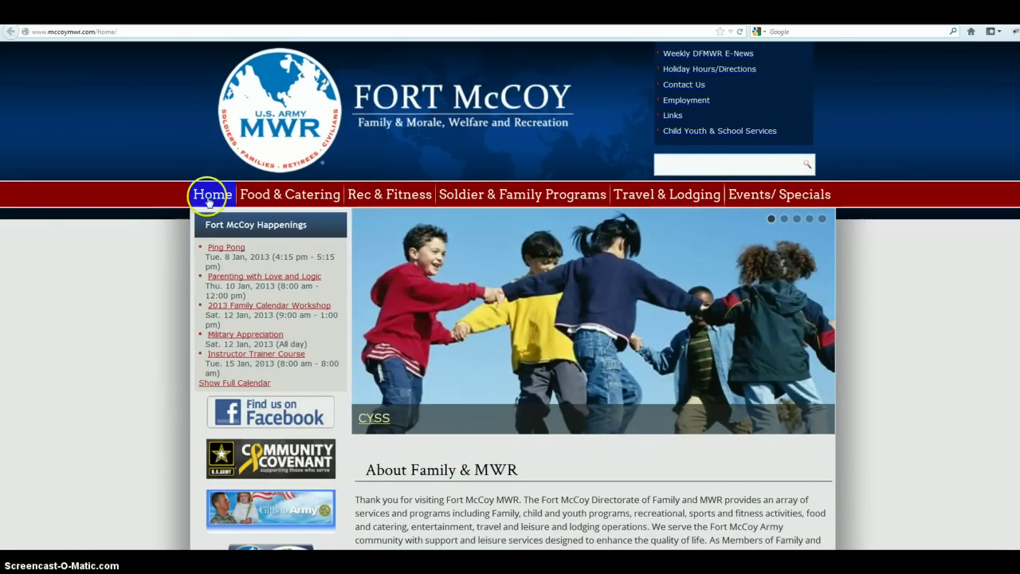
left_click(207, 198)
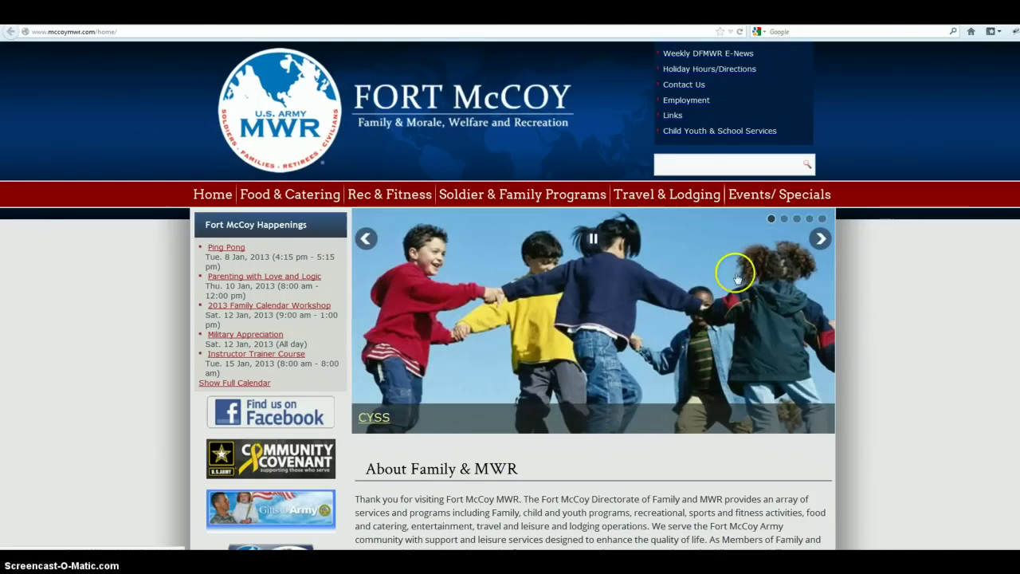
left_click(822, 220)
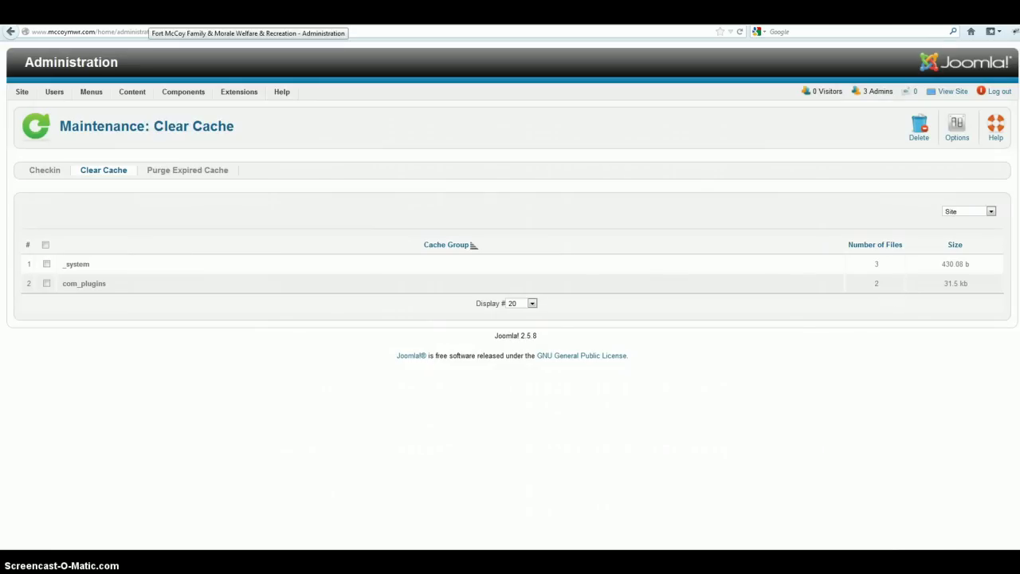
Open the DJ-ImageSlider slides list in the administration site and filter it to the Home Banners category.
mouse_move(132, 89)
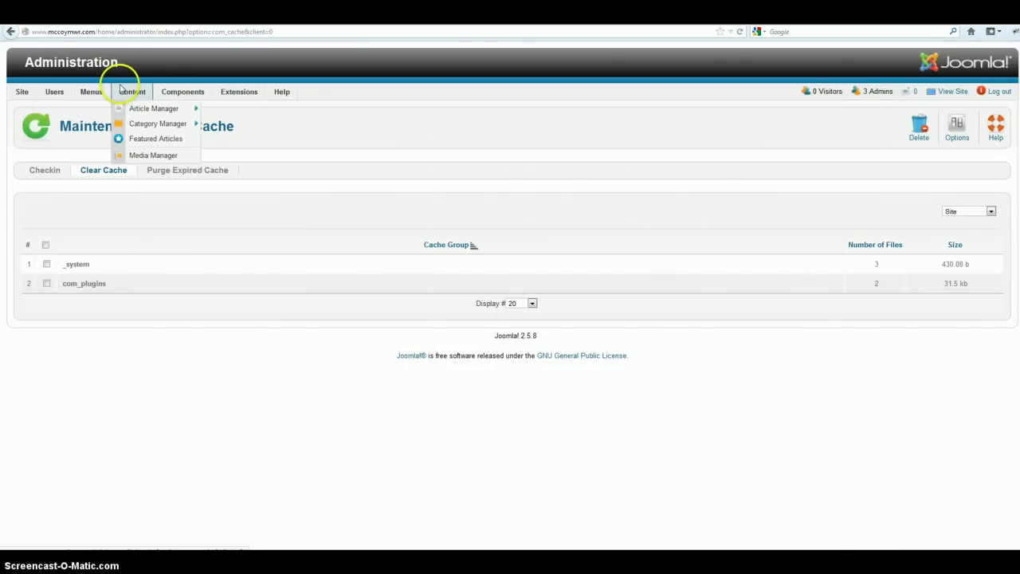
mouse_move(165, 90)
mouse_move(188, 142)
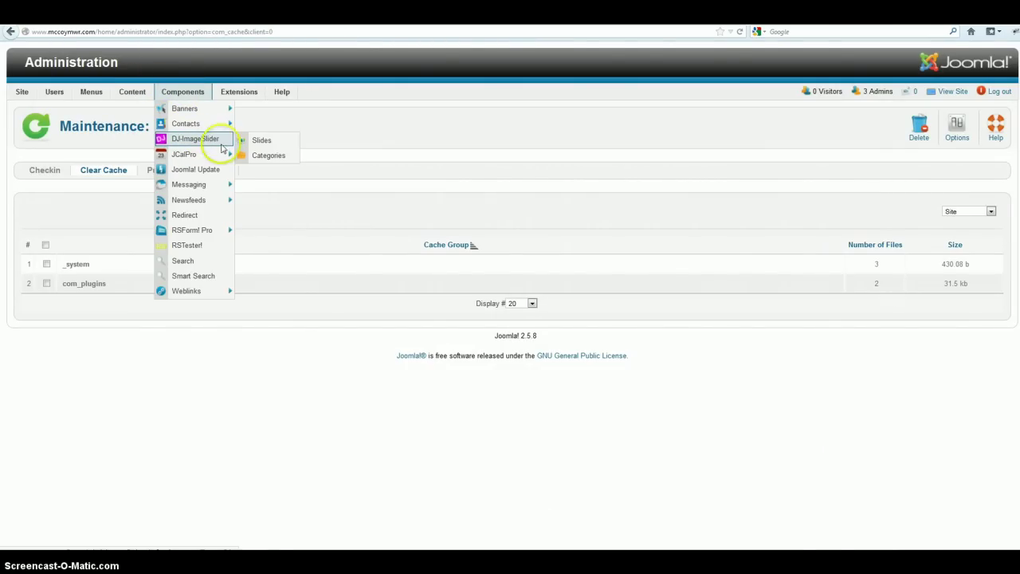
left_click(259, 141)
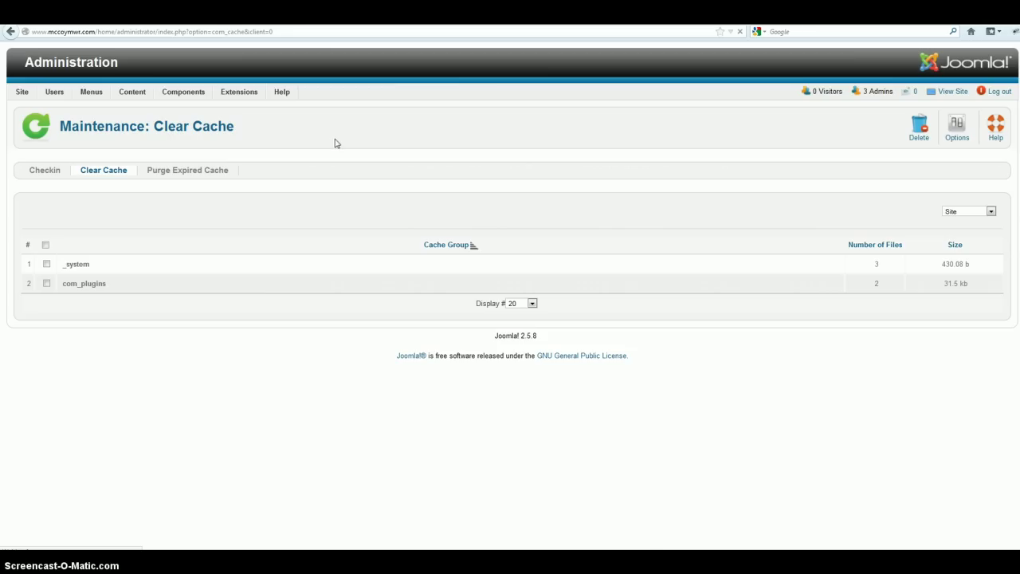
left_click(348, 144)
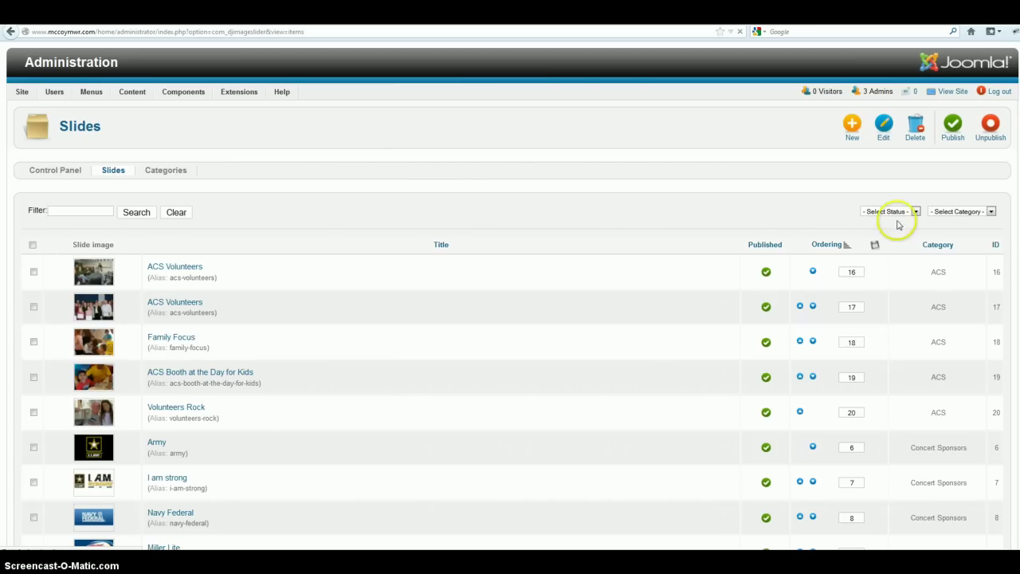
left_click(947, 212)
left_click(952, 245)
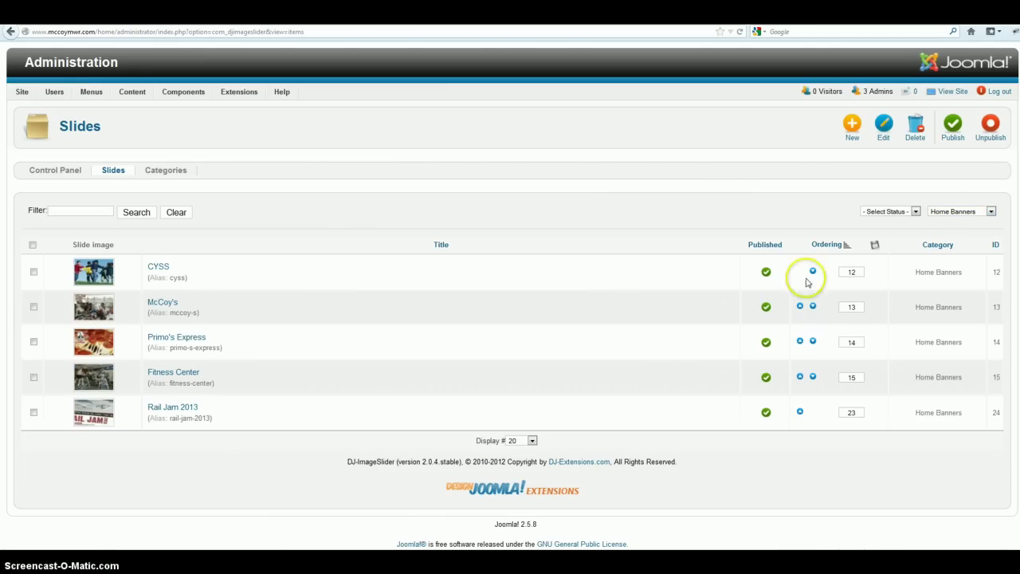
Move the Rail Jam 2013 slide up to first place in the Home Banners ordering.
left_click(801, 413)
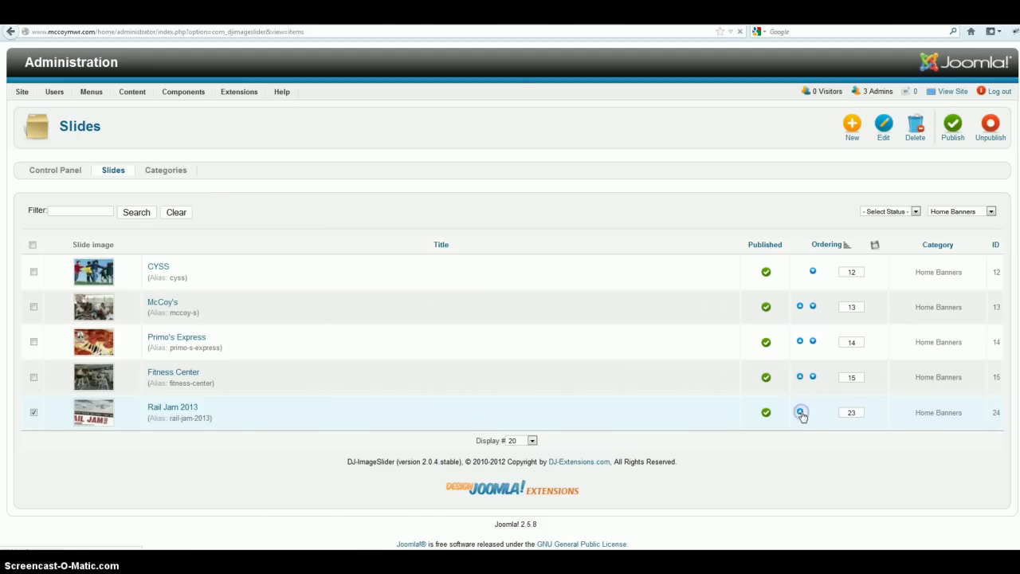
left_click(786, 338)
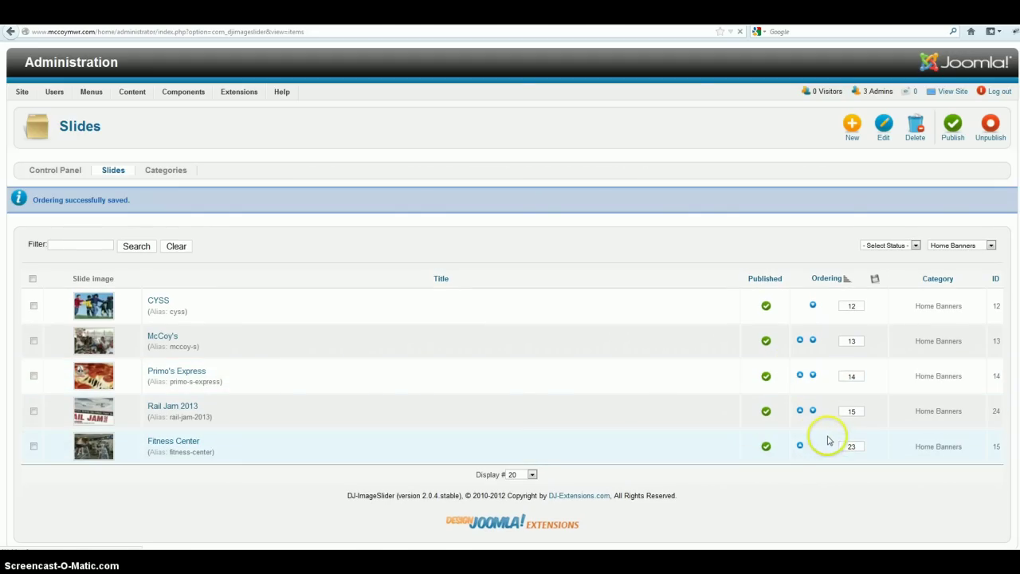
left_click(799, 412)
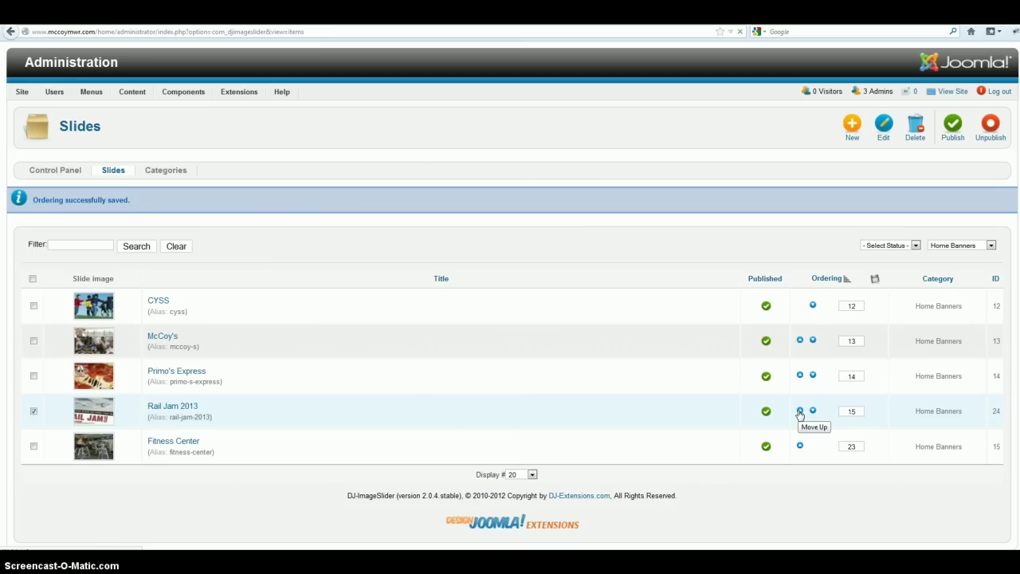
left_click(800, 411)
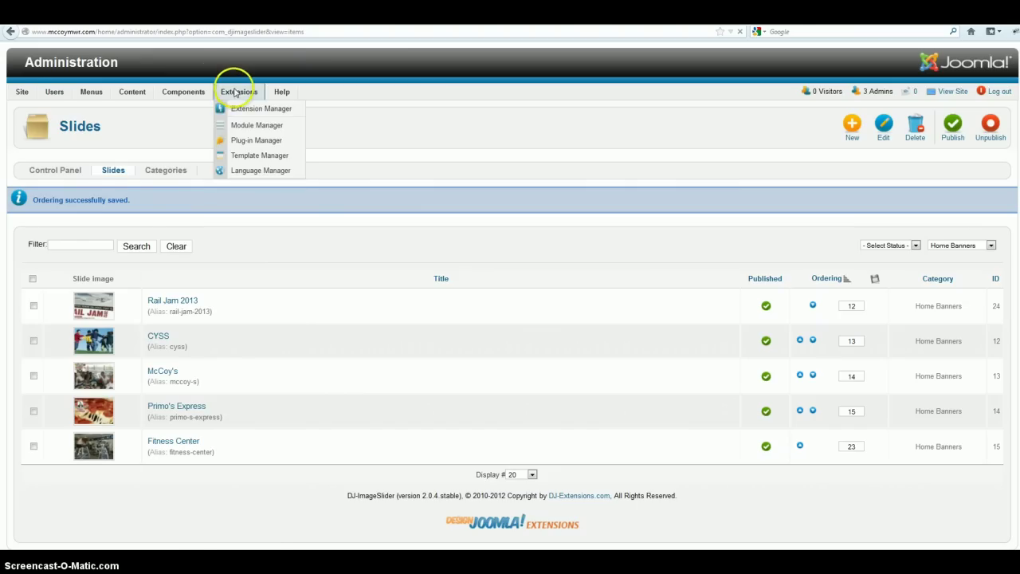
Delete all site cache groups again and reload the public home page to check the new slide order.
mouse_move(20, 87)
mouse_move(48, 157)
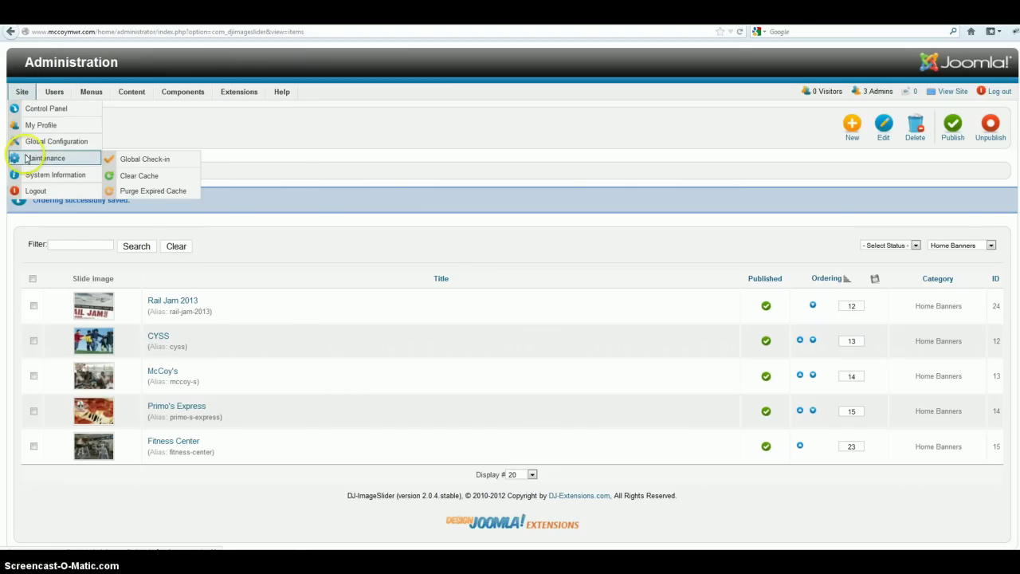
left_click(140, 176)
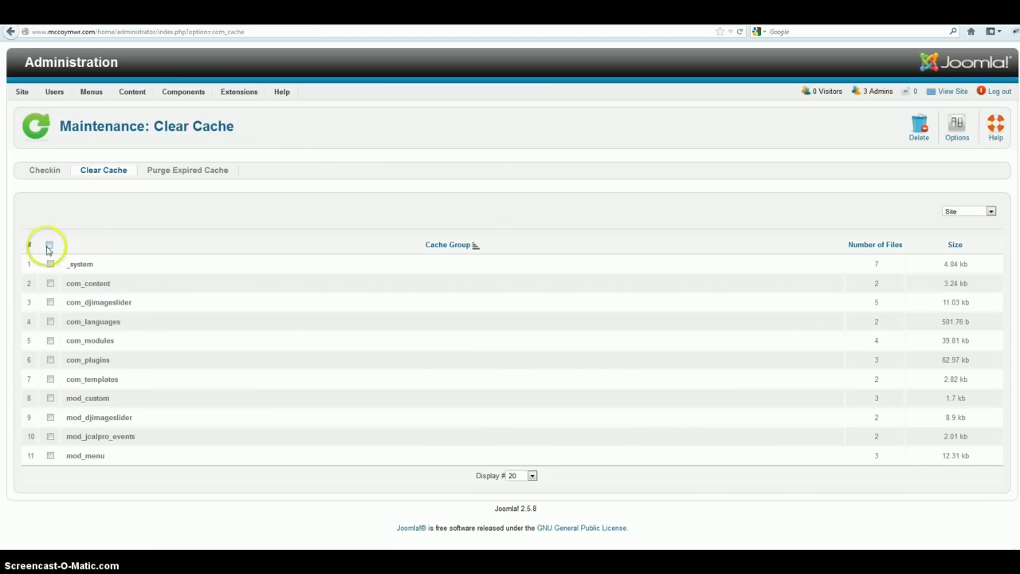
left_click(49, 246)
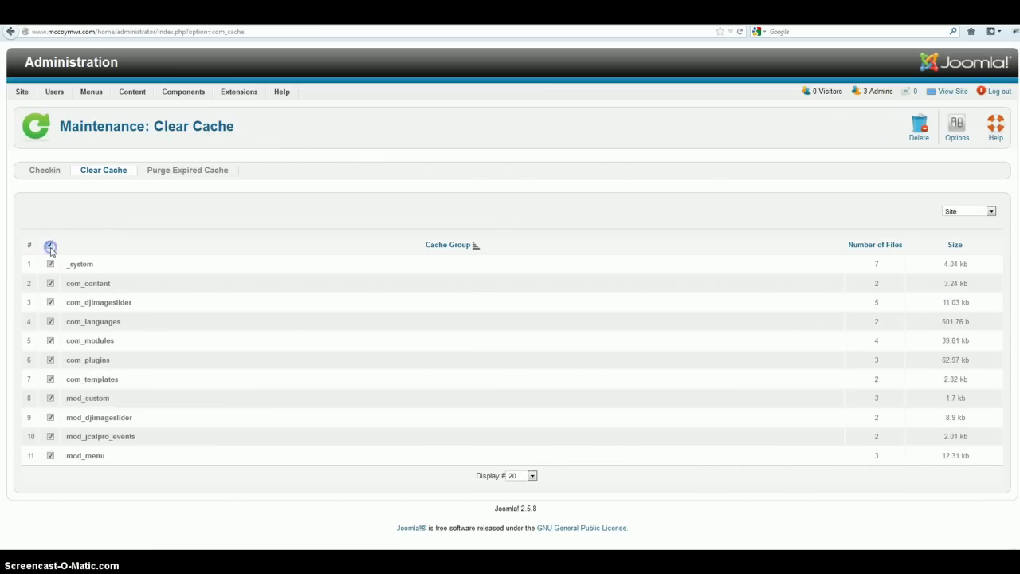
left_click(920, 125)
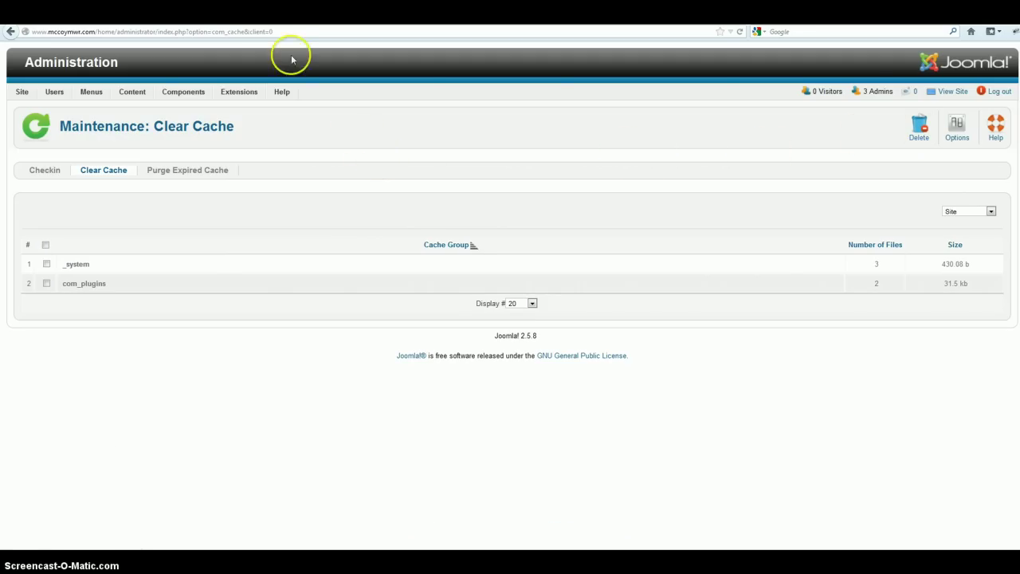
left_click(279, 11)
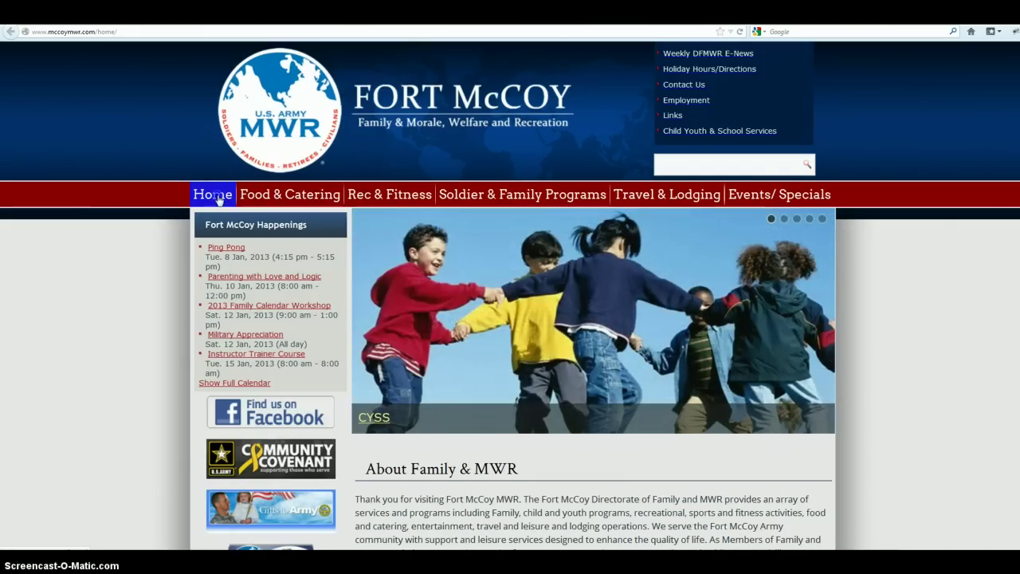
left_click(209, 194)
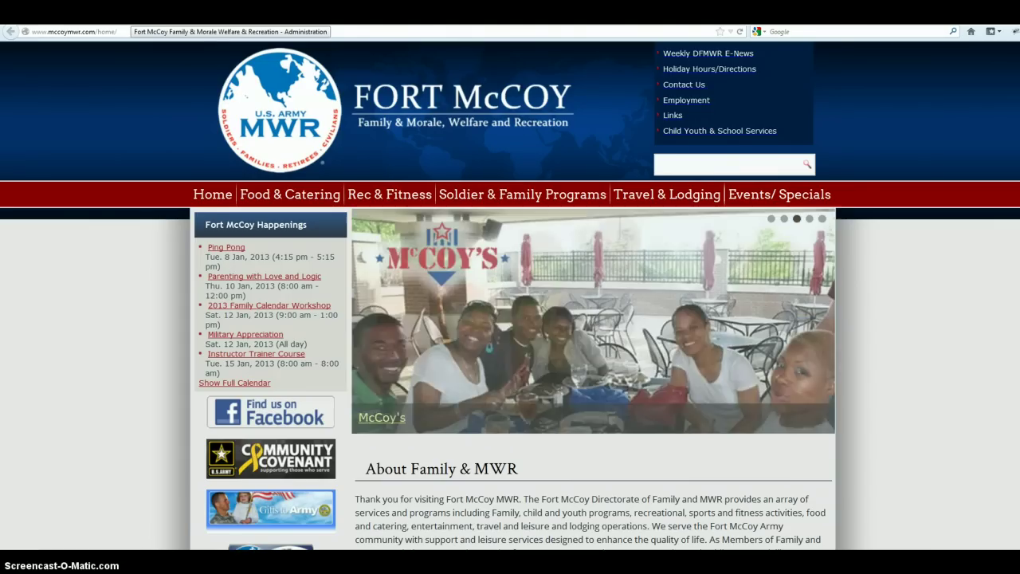
Return to the administration site and open the Module Manager.
left_click(160, 24)
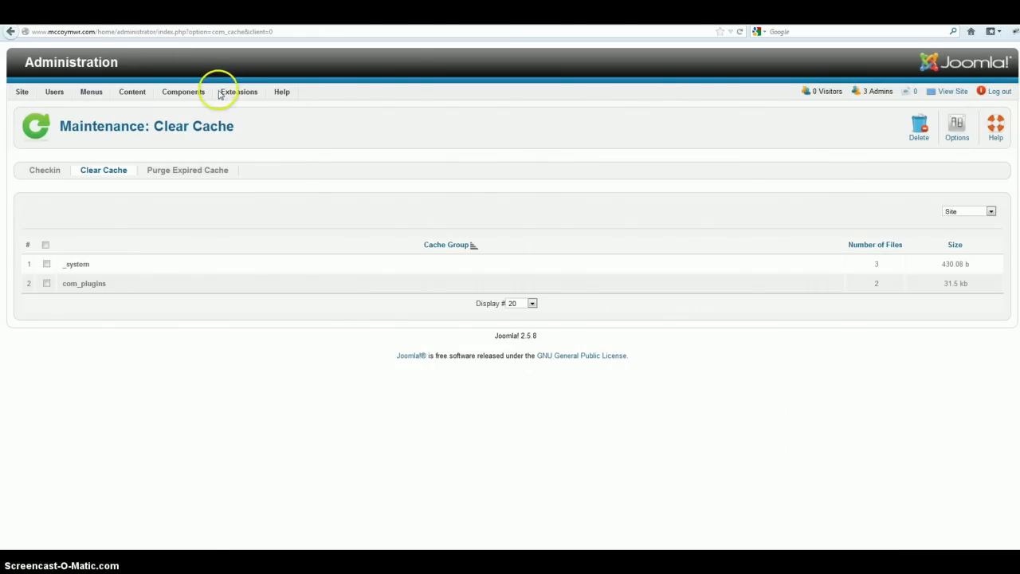
mouse_move(227, 91)
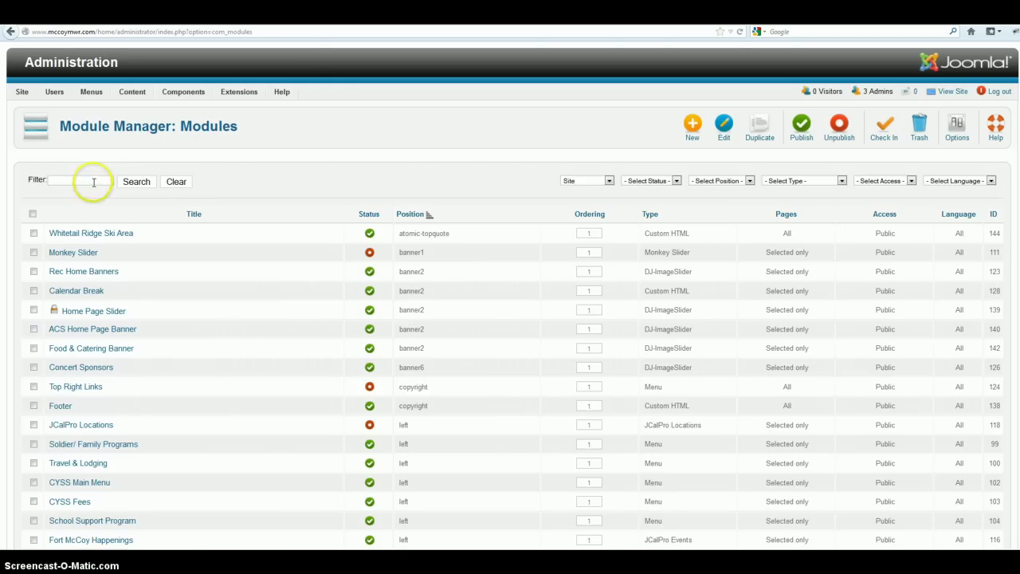
Open the Home Page Slider module from the module list and look over its details and options.
left_click(94, 182)
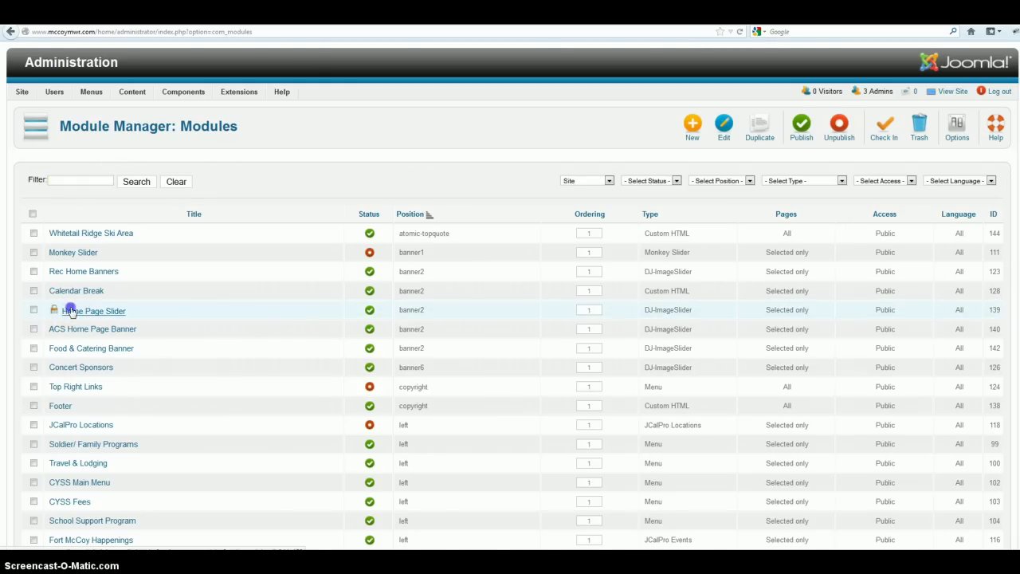
left_click(278, 197)
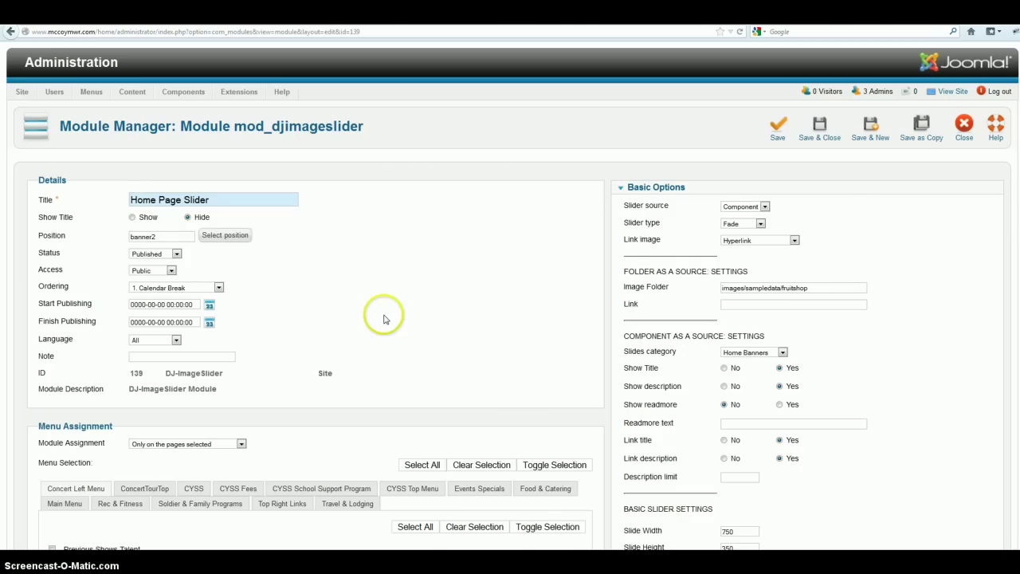
scroll(391, 303, "down", 2)
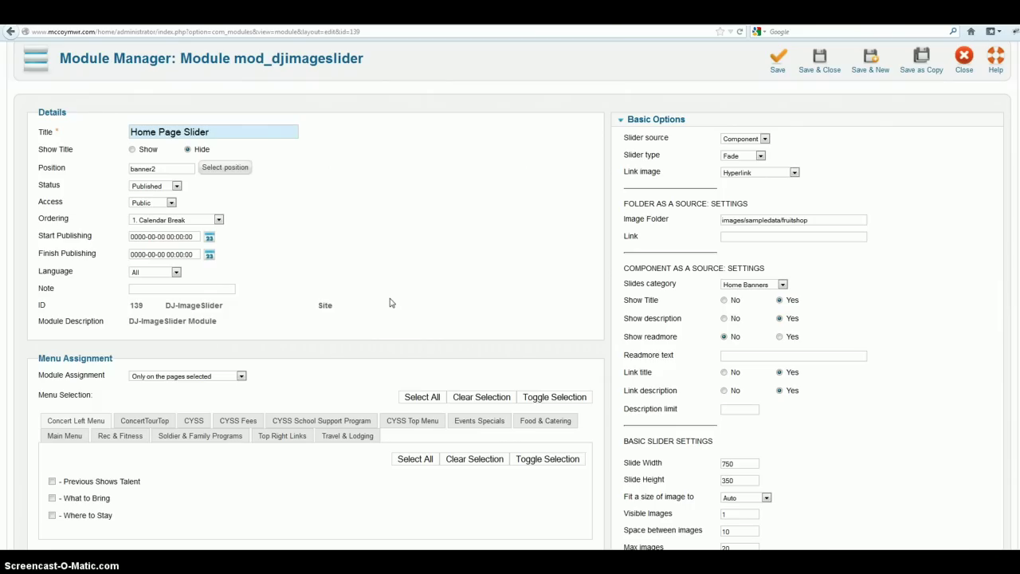
scroll(390, 302, "up", 2)
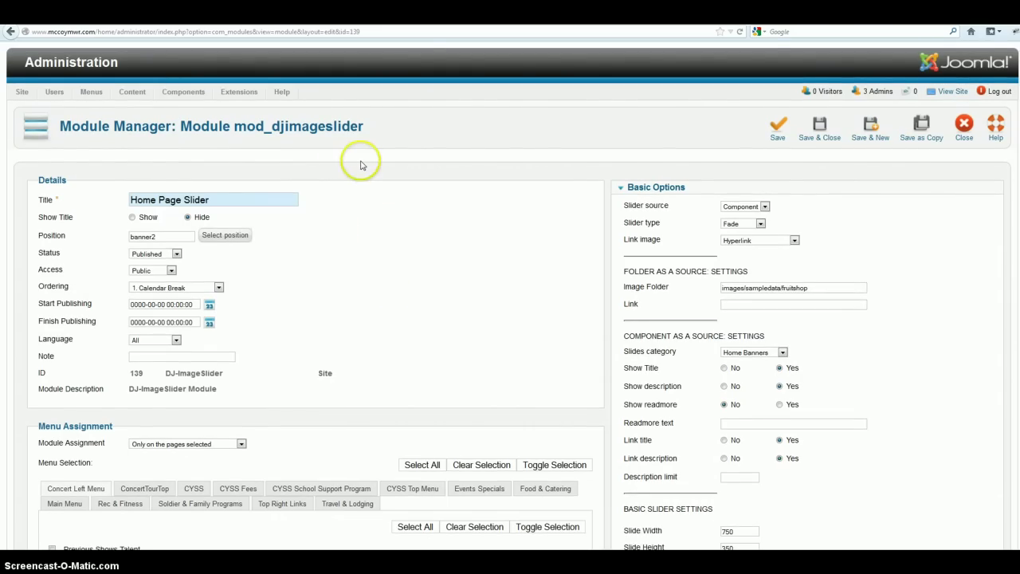
scroll(387, 271, "down", 2)
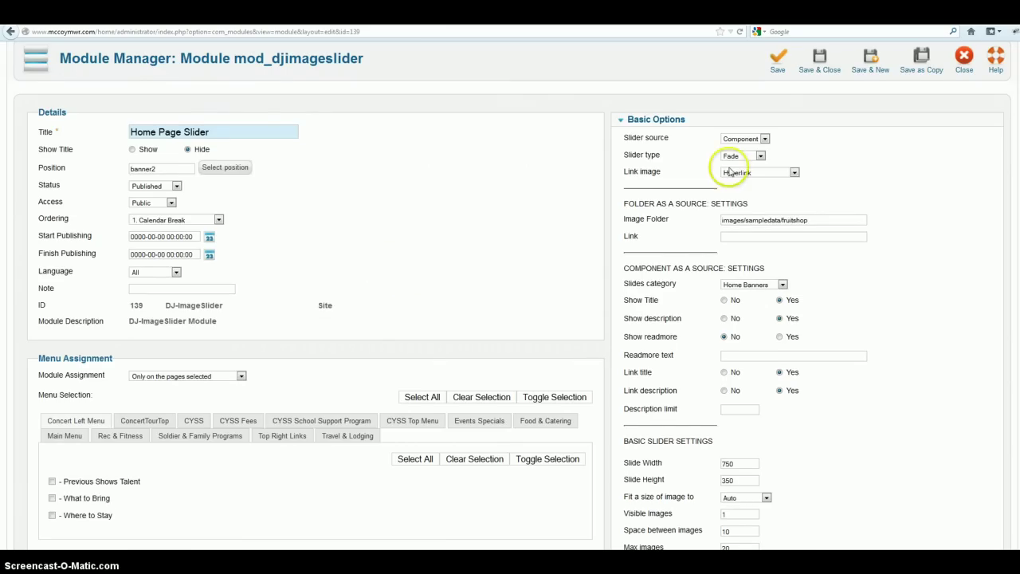
Examine the slider source and slider type choices in the module's basic options, keeping Component and Fade.
mouse_move(646, 143)
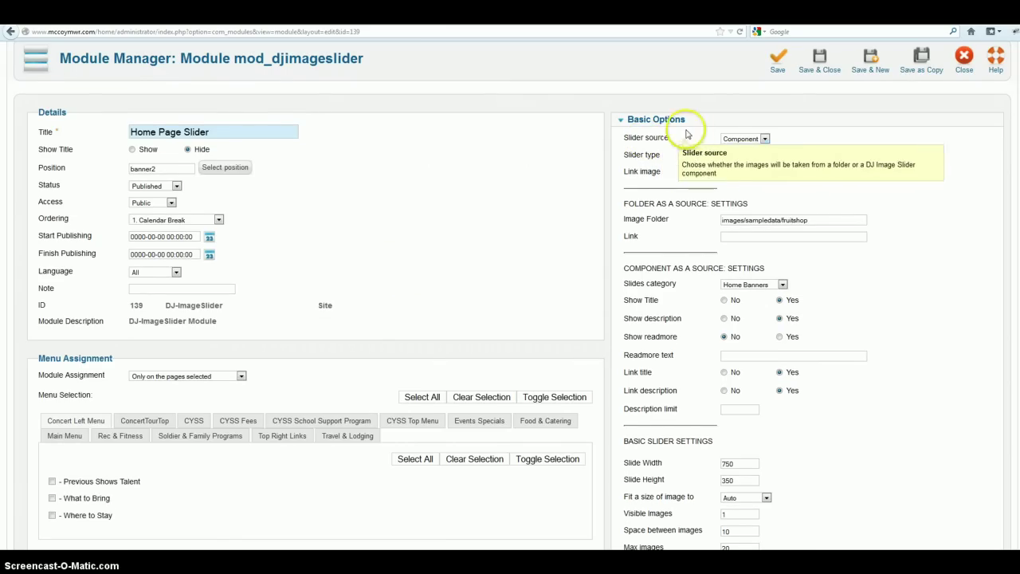
left_click(721, 140)
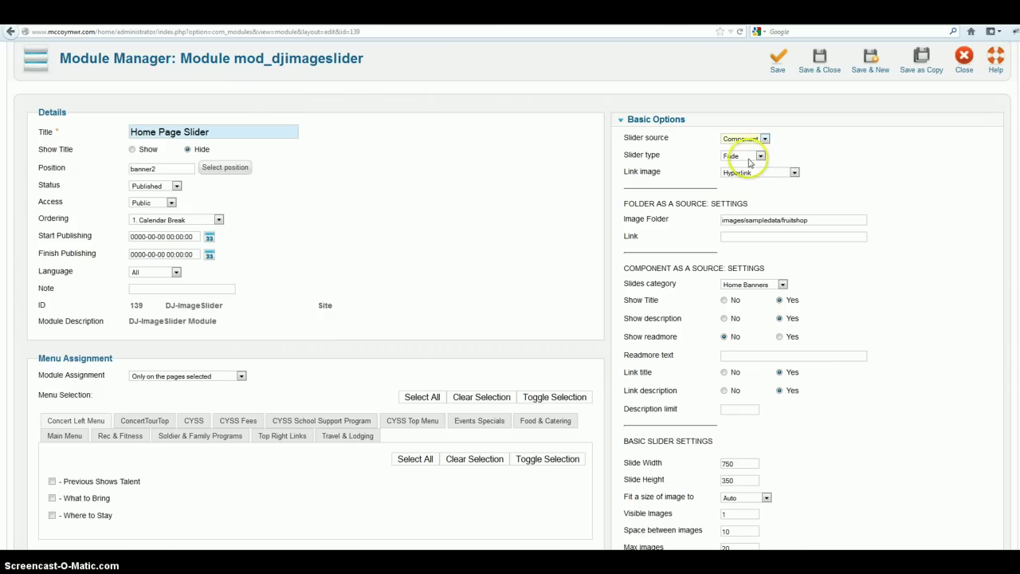
left_click(749, 163)
left_click(749, 162)
left_click(749, 162)
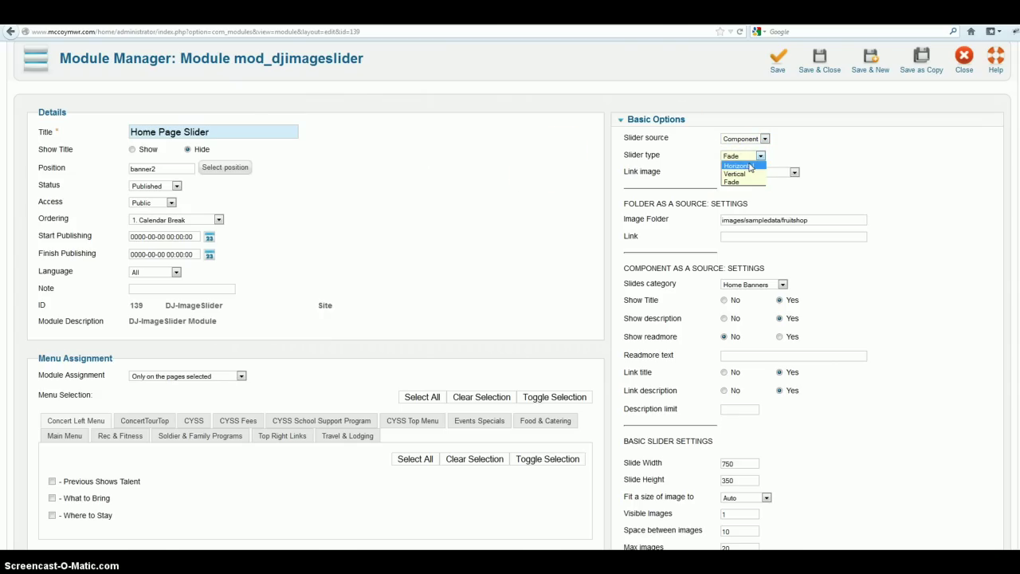
left_click(749, 162)
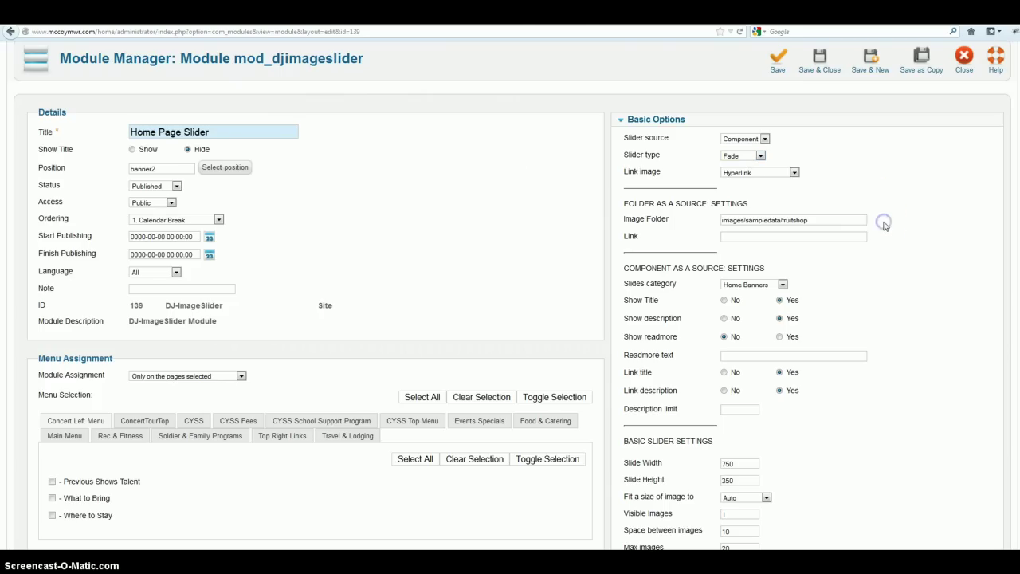
Set Show Title and Show description to No in the component source settings of the Home Page Slider module.
scroll(884, 263, "down", 3)
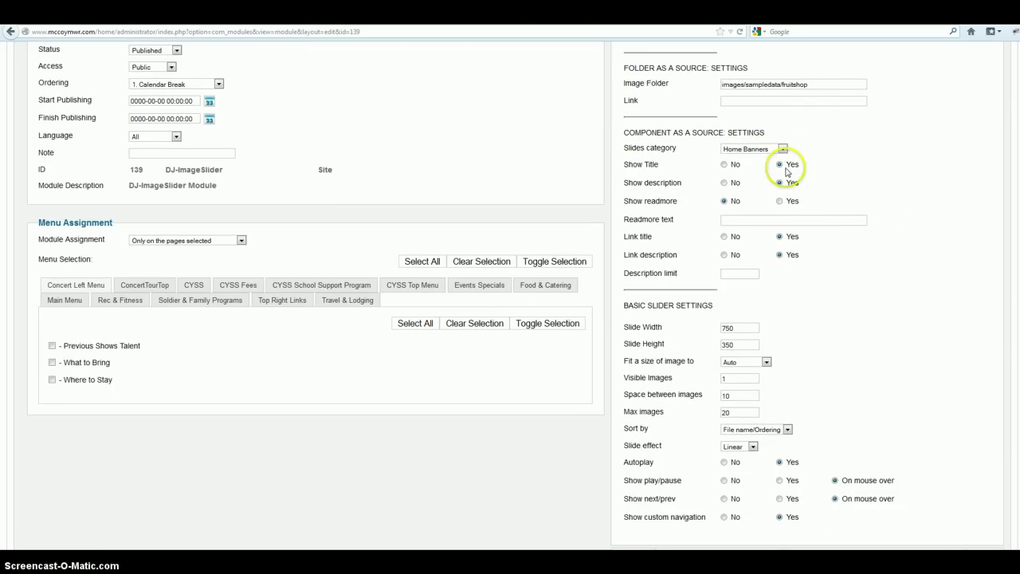
left_click(724, 164)
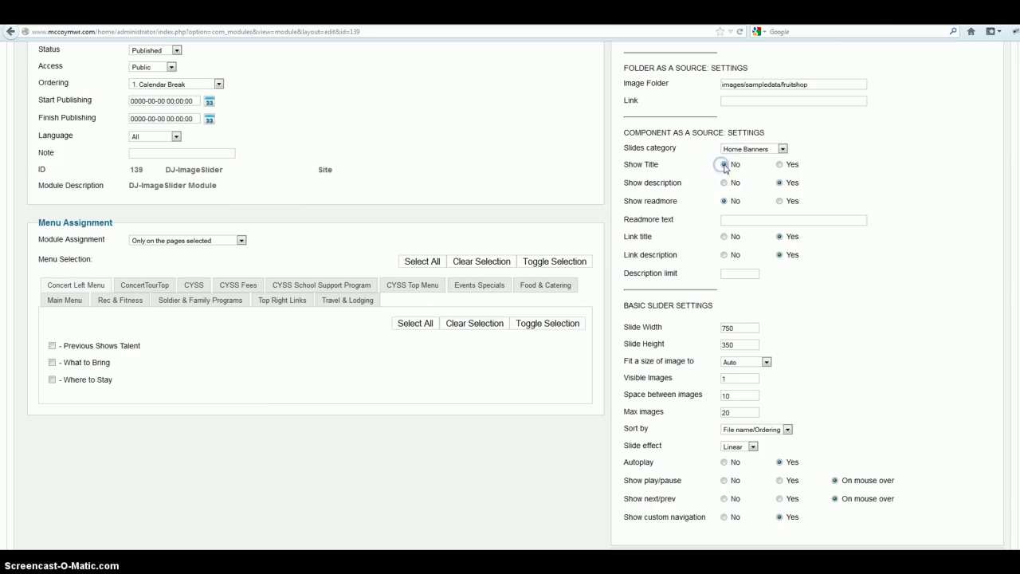
left_click(725, 182)
scroll(900, 269, "up", 2)
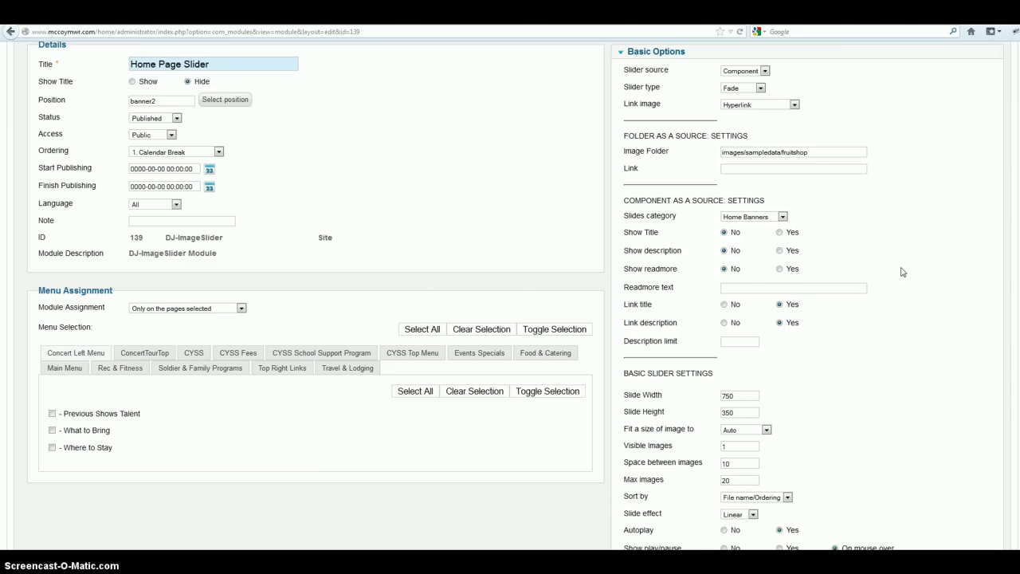
left_click(903, 272)
Review the basic slider settings, keeping Autoplay at Yes and Show play/pause at On mouse over.
scroll(917, 281, "down", 3)
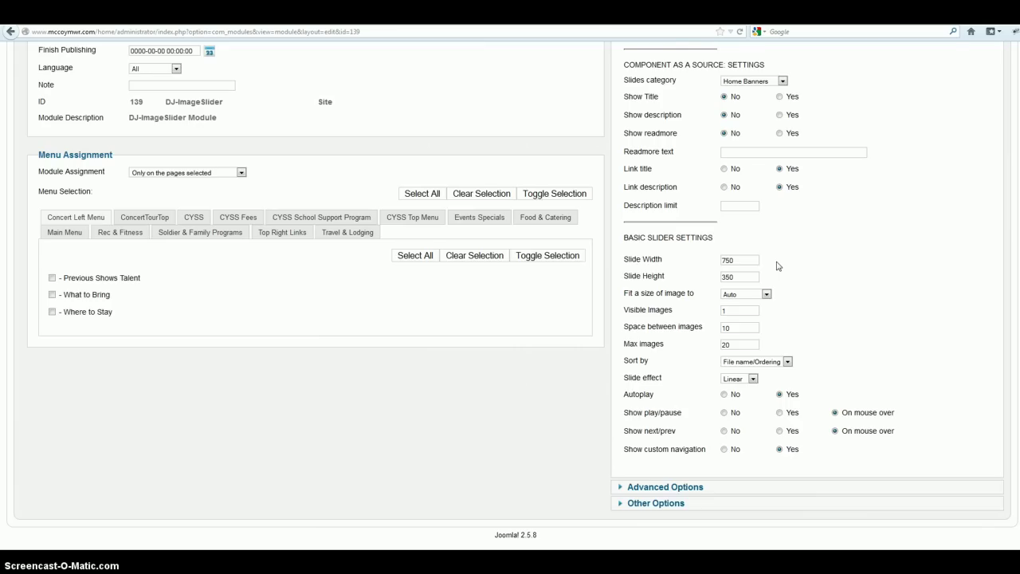
scroll(824, 305, "down", 1)
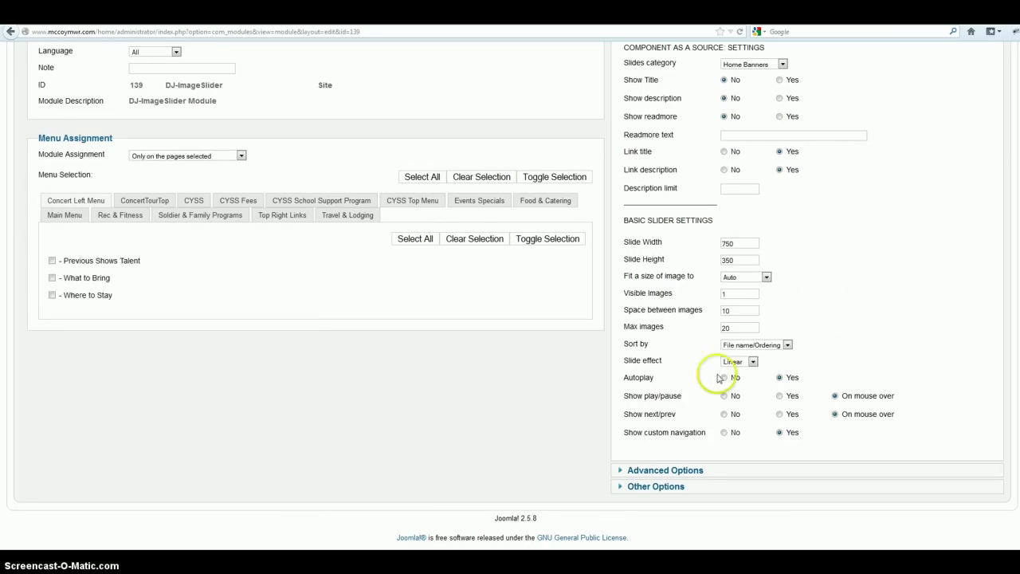
left_click(780, 377)
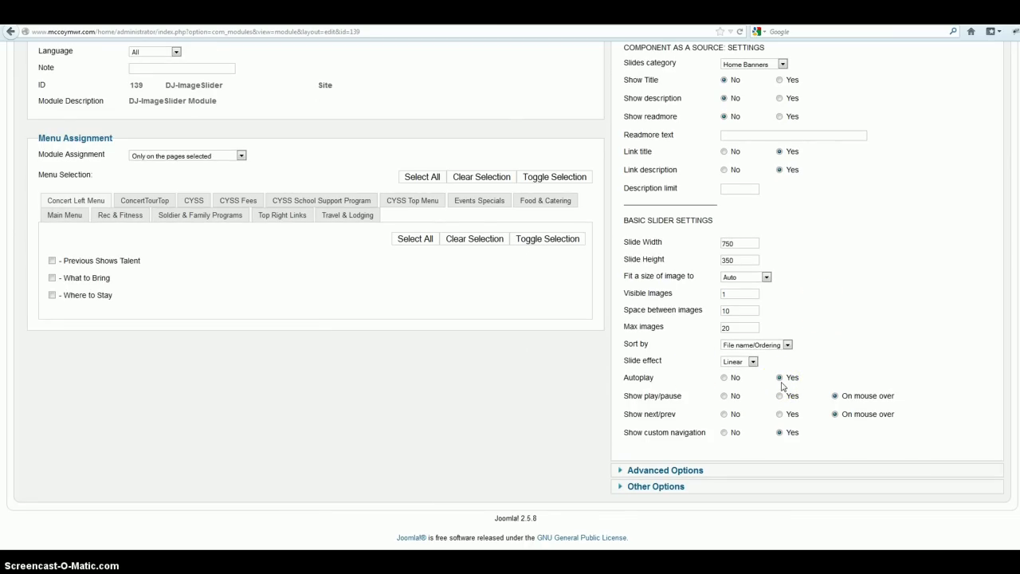
left_click(847, 396)
Switch to the public home page and try the banner slider's pause and next-slide controls.
key("ctrl+Tab")
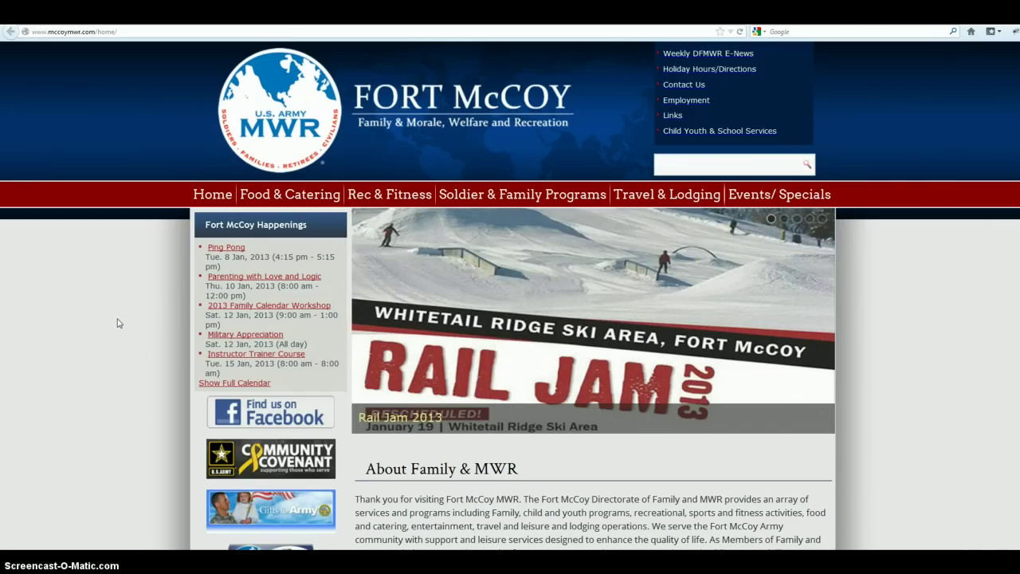
mouse_move(540, 326)
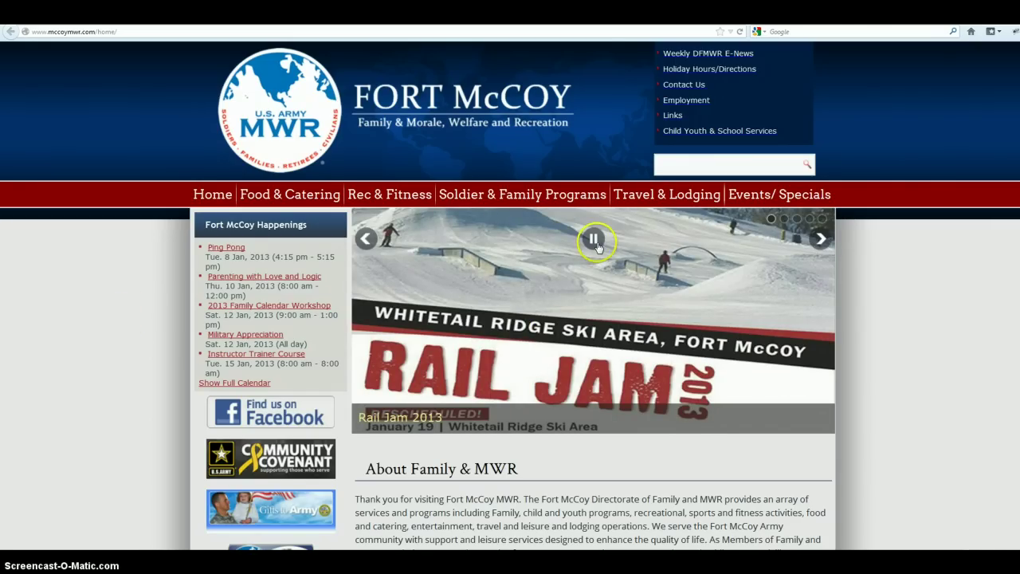
left_click(820, 239)
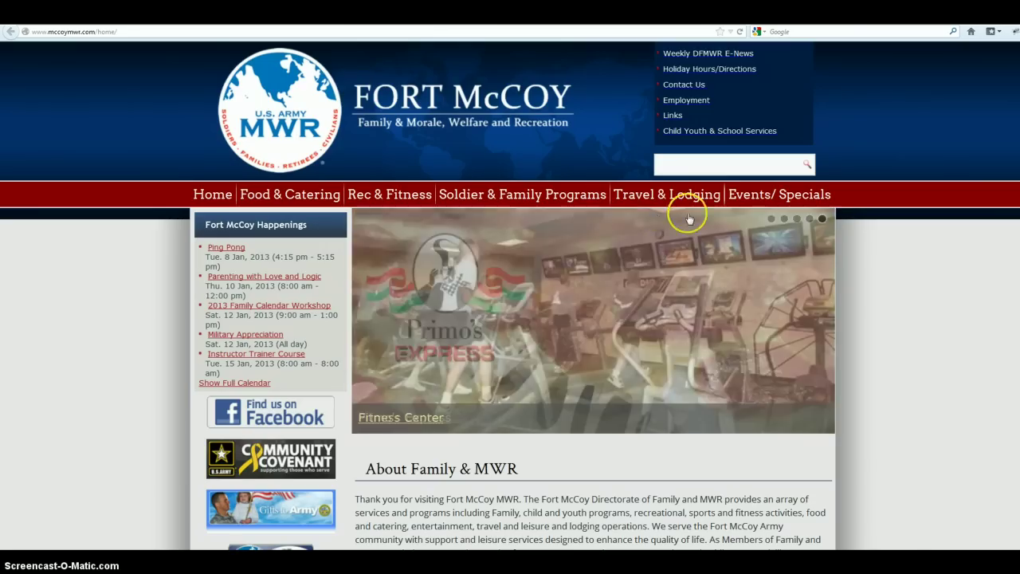
mouse_move(770, 289)
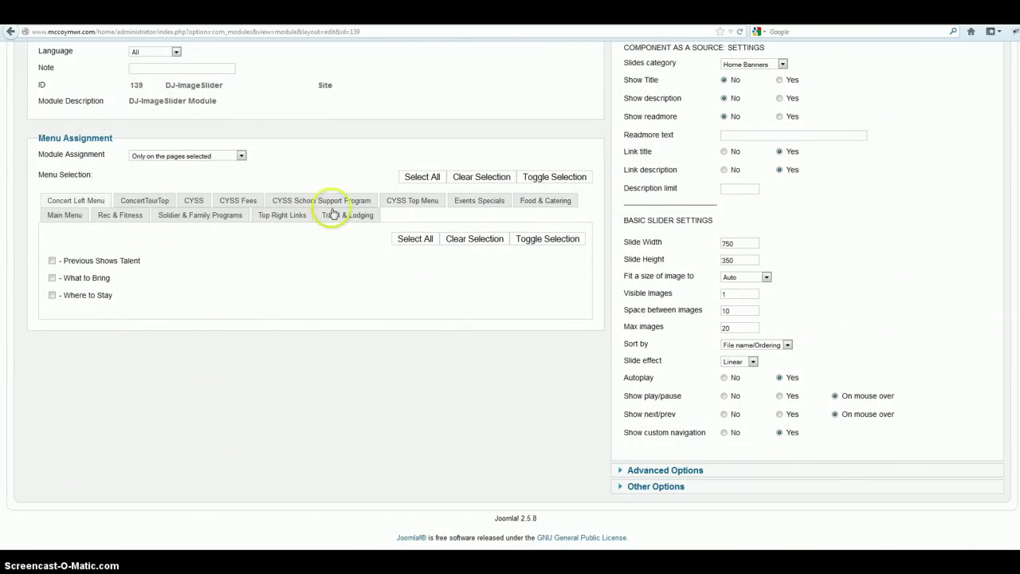
Return to the module's settings and check its page assignments for the Main Menu and CYSS menus.
left_click(69, 217)
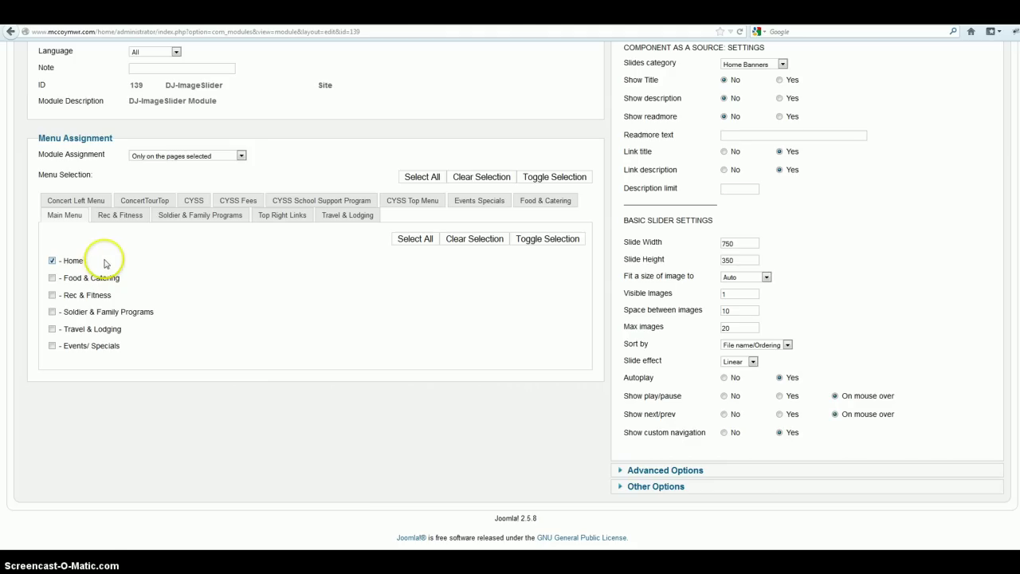
left_click(196, 200)
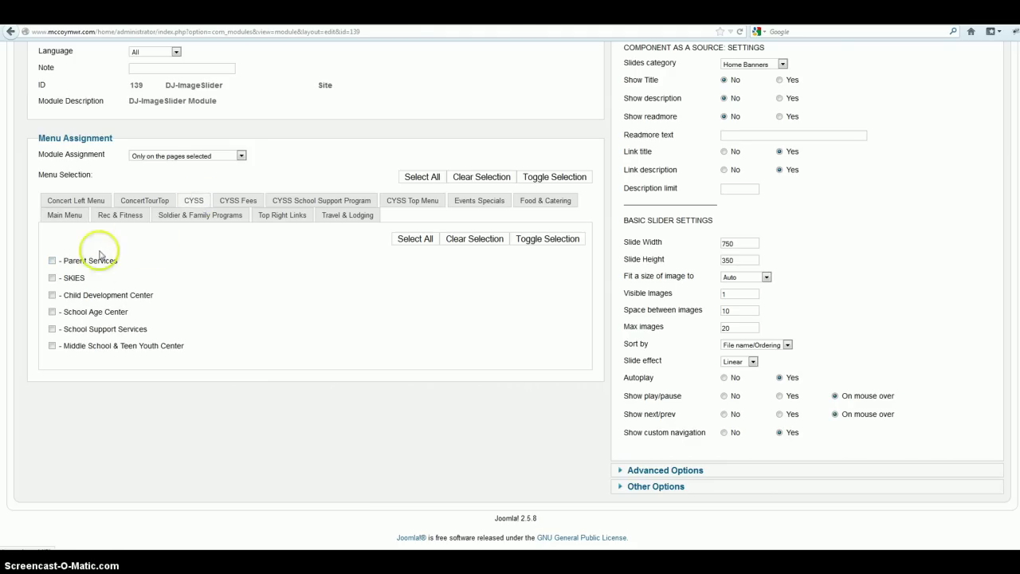
left_click(65, 215)
Save the Home Page Slider module and close it to return to the module list.
scroll(212, 433, "up", 6)
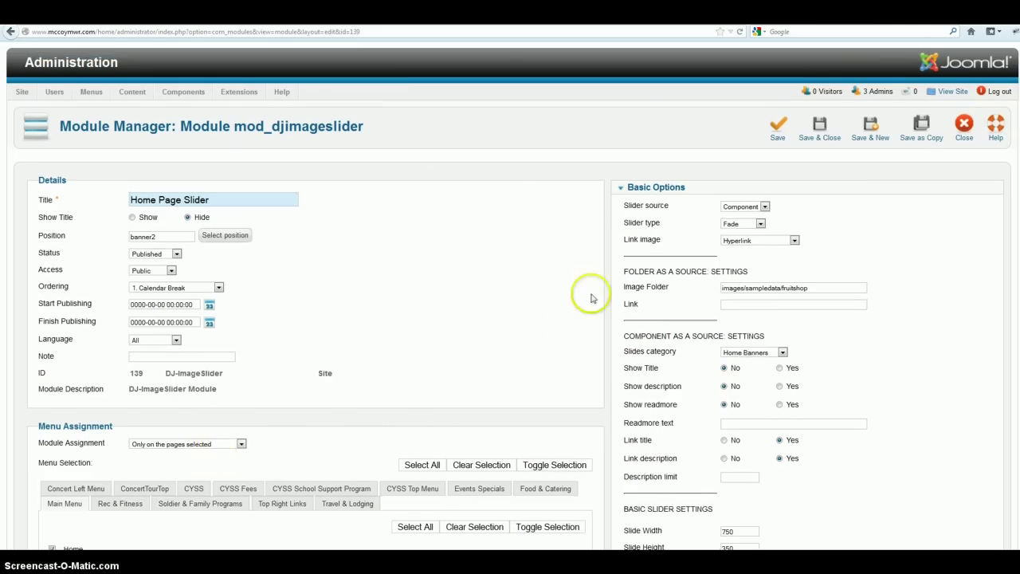
left_click(777, 129)
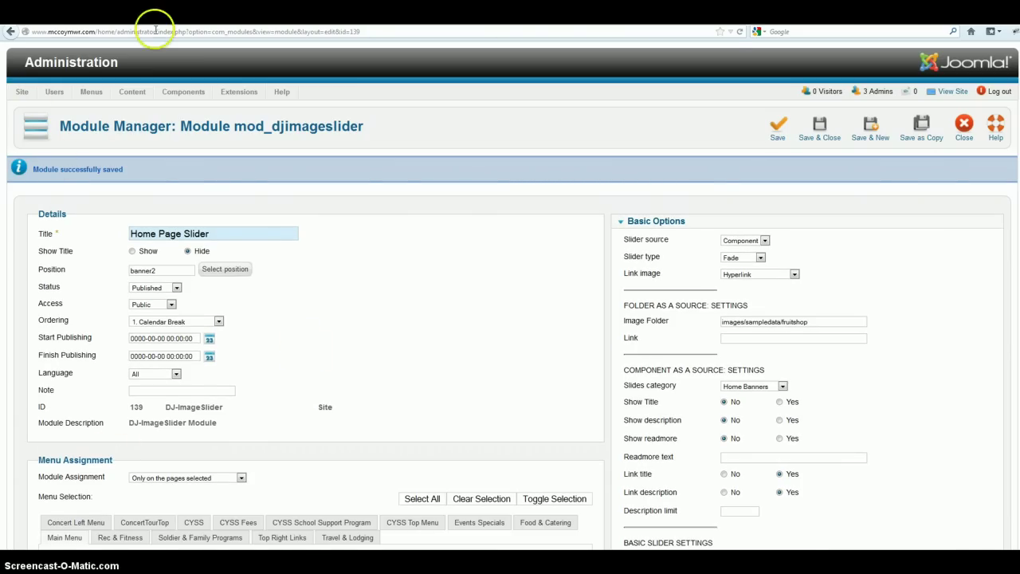
left_click(949, 139)
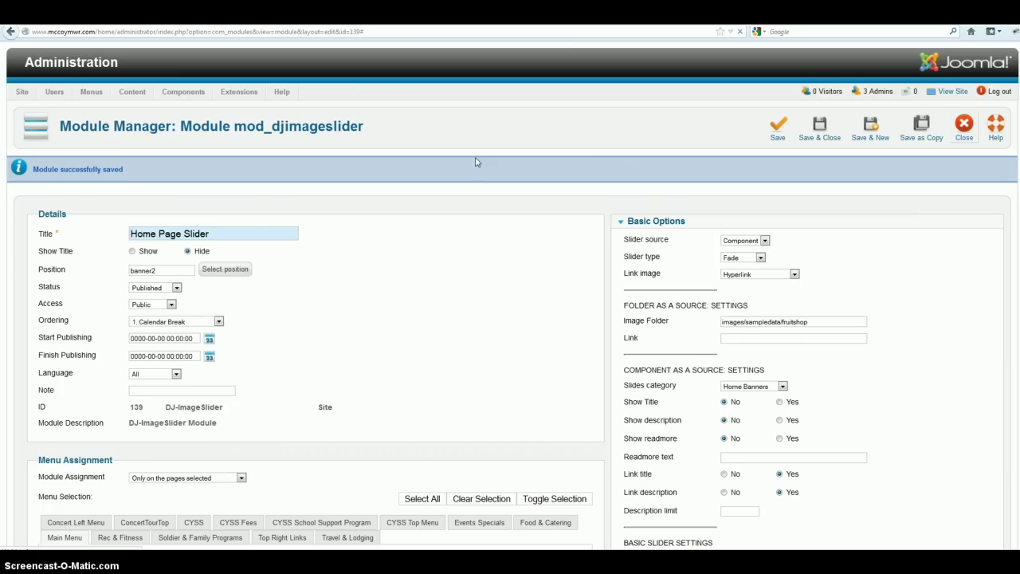
left_click(456, 138)
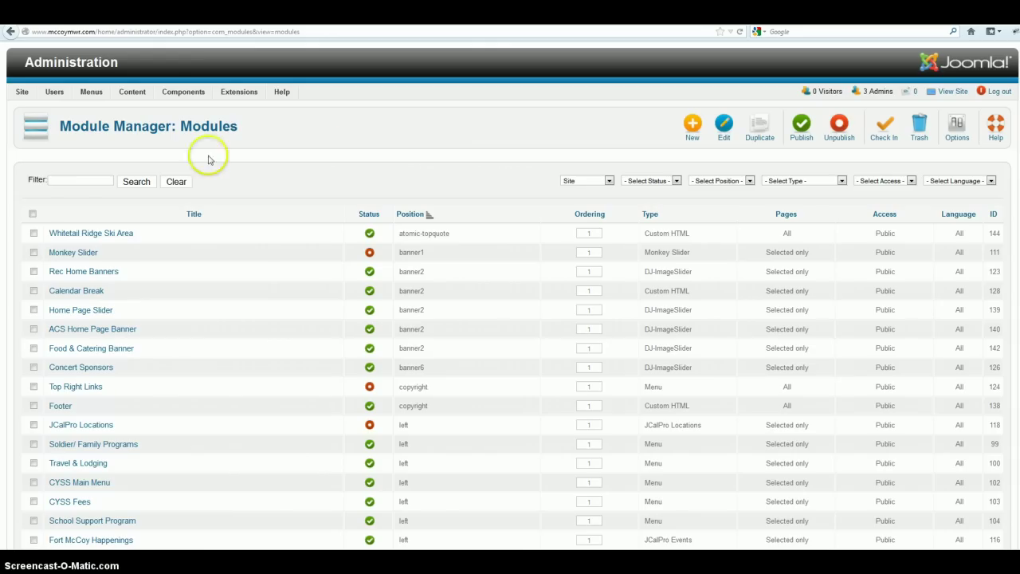
Delete all site cache groups and reload the public home page to check the Rail Jam 2013 slide's caption.
mouse_move(24, 92)
mouse_move(53, 157)
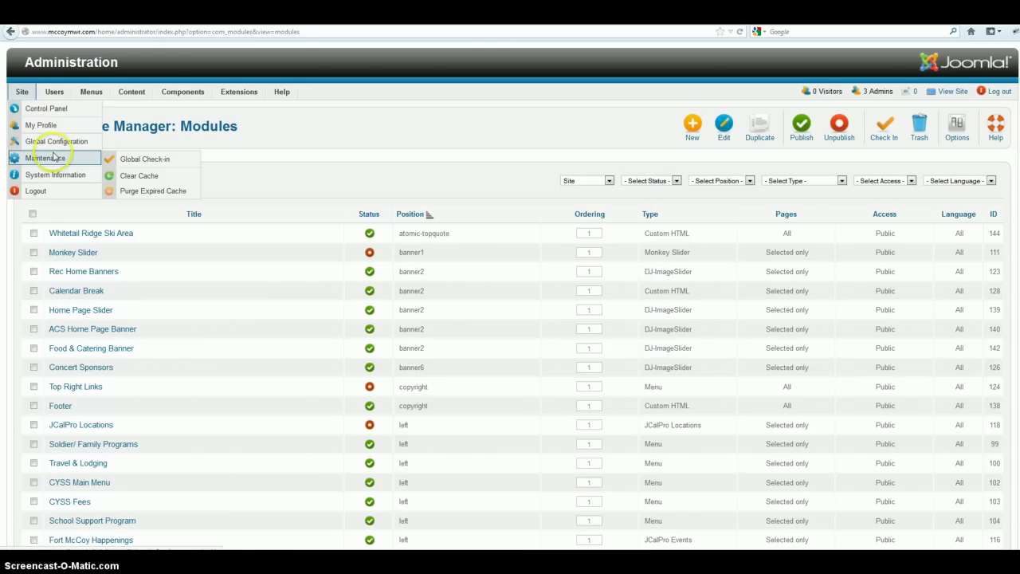
left_click(125, 176)
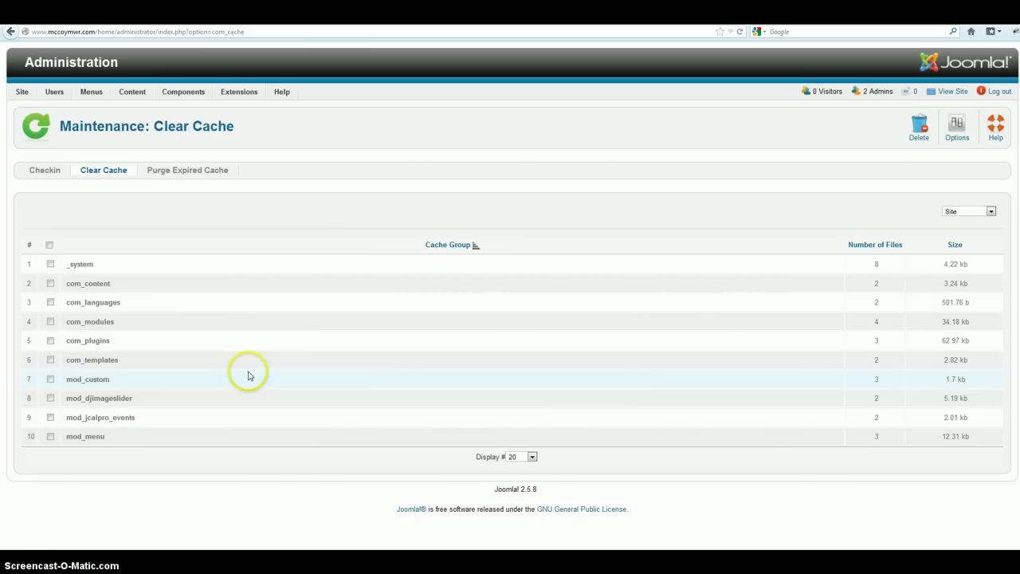
left_click(49, 245)
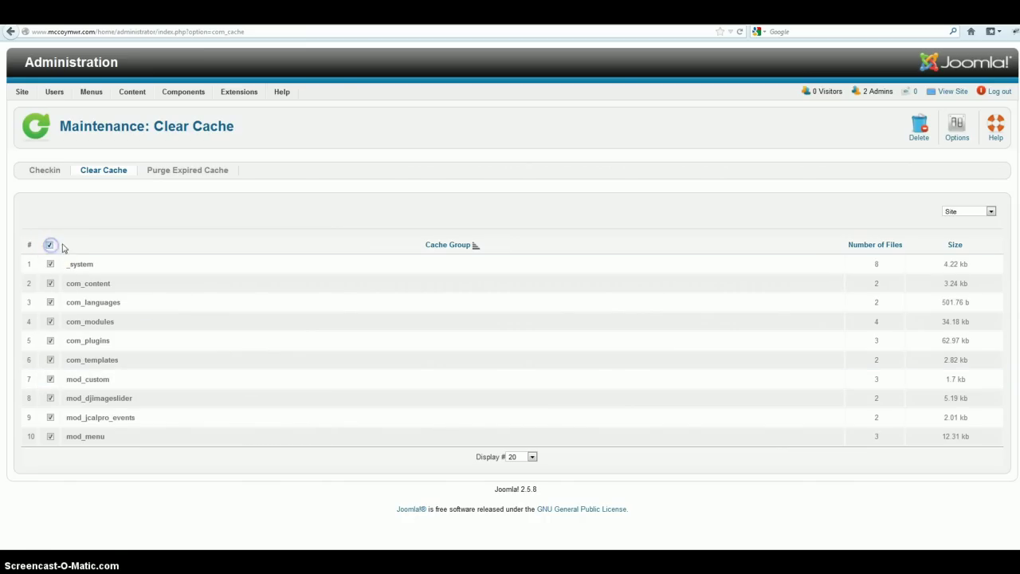
left_click(916, 129)
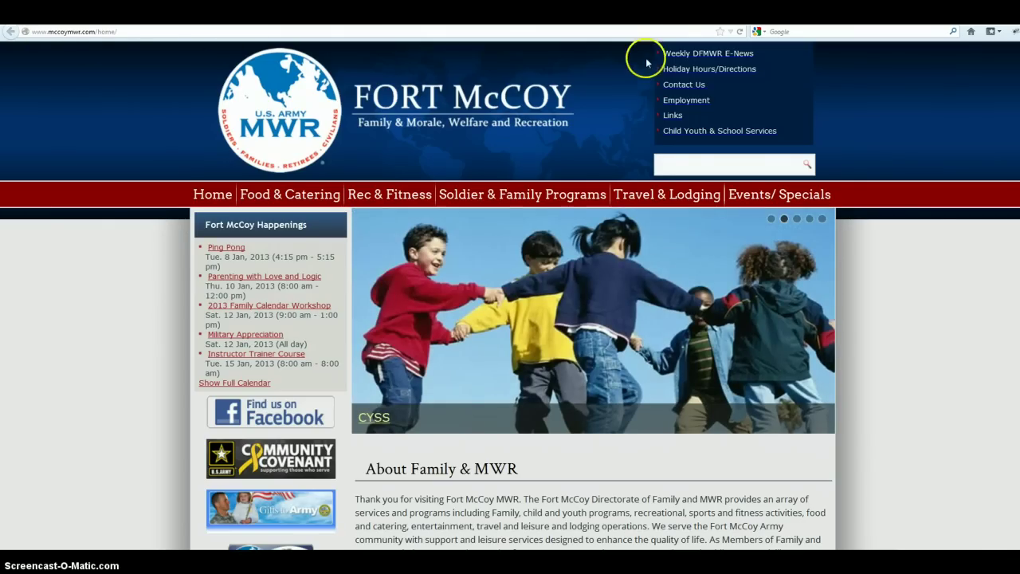
left_click(740, 33)
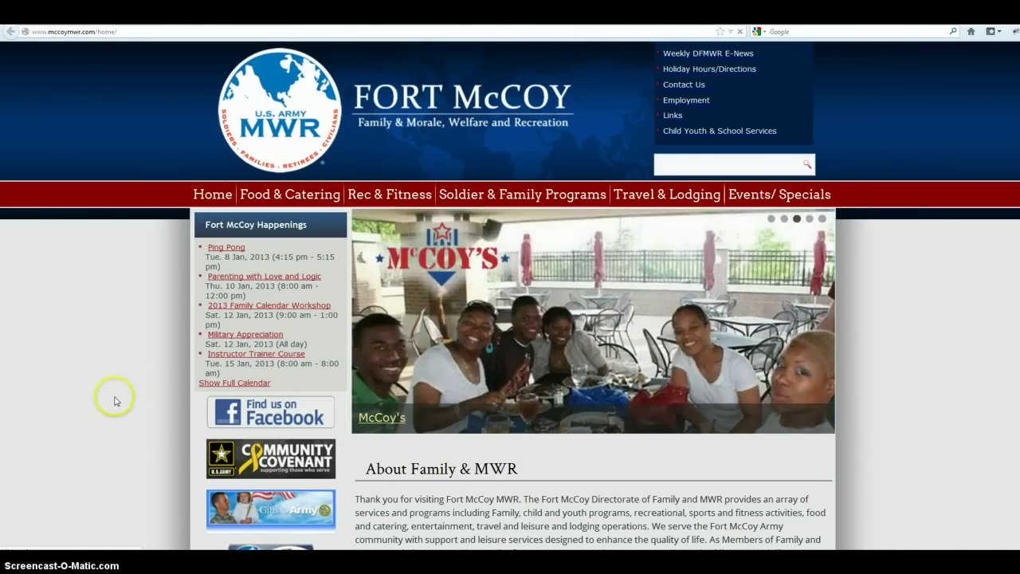
left_click(771, 218)
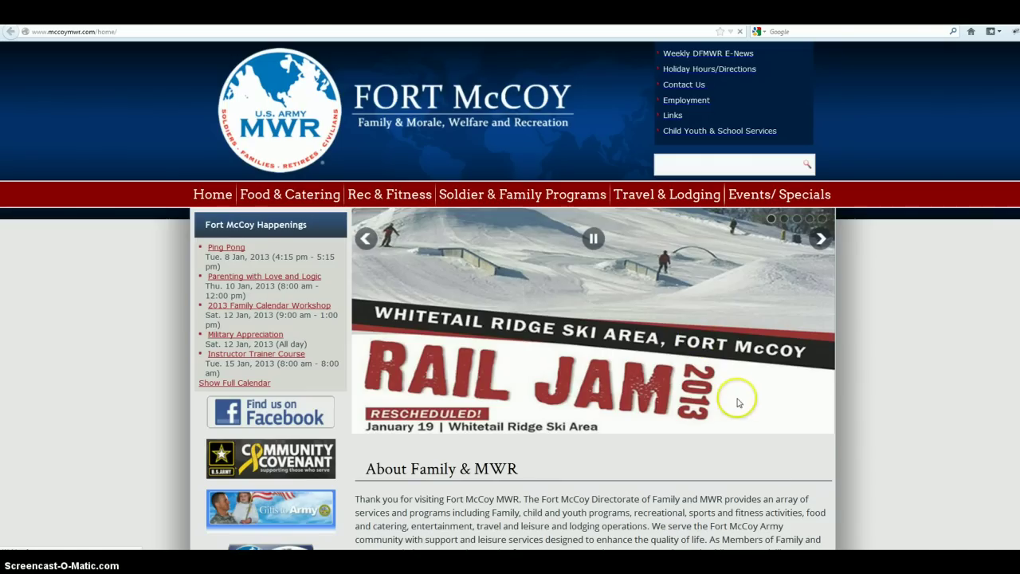